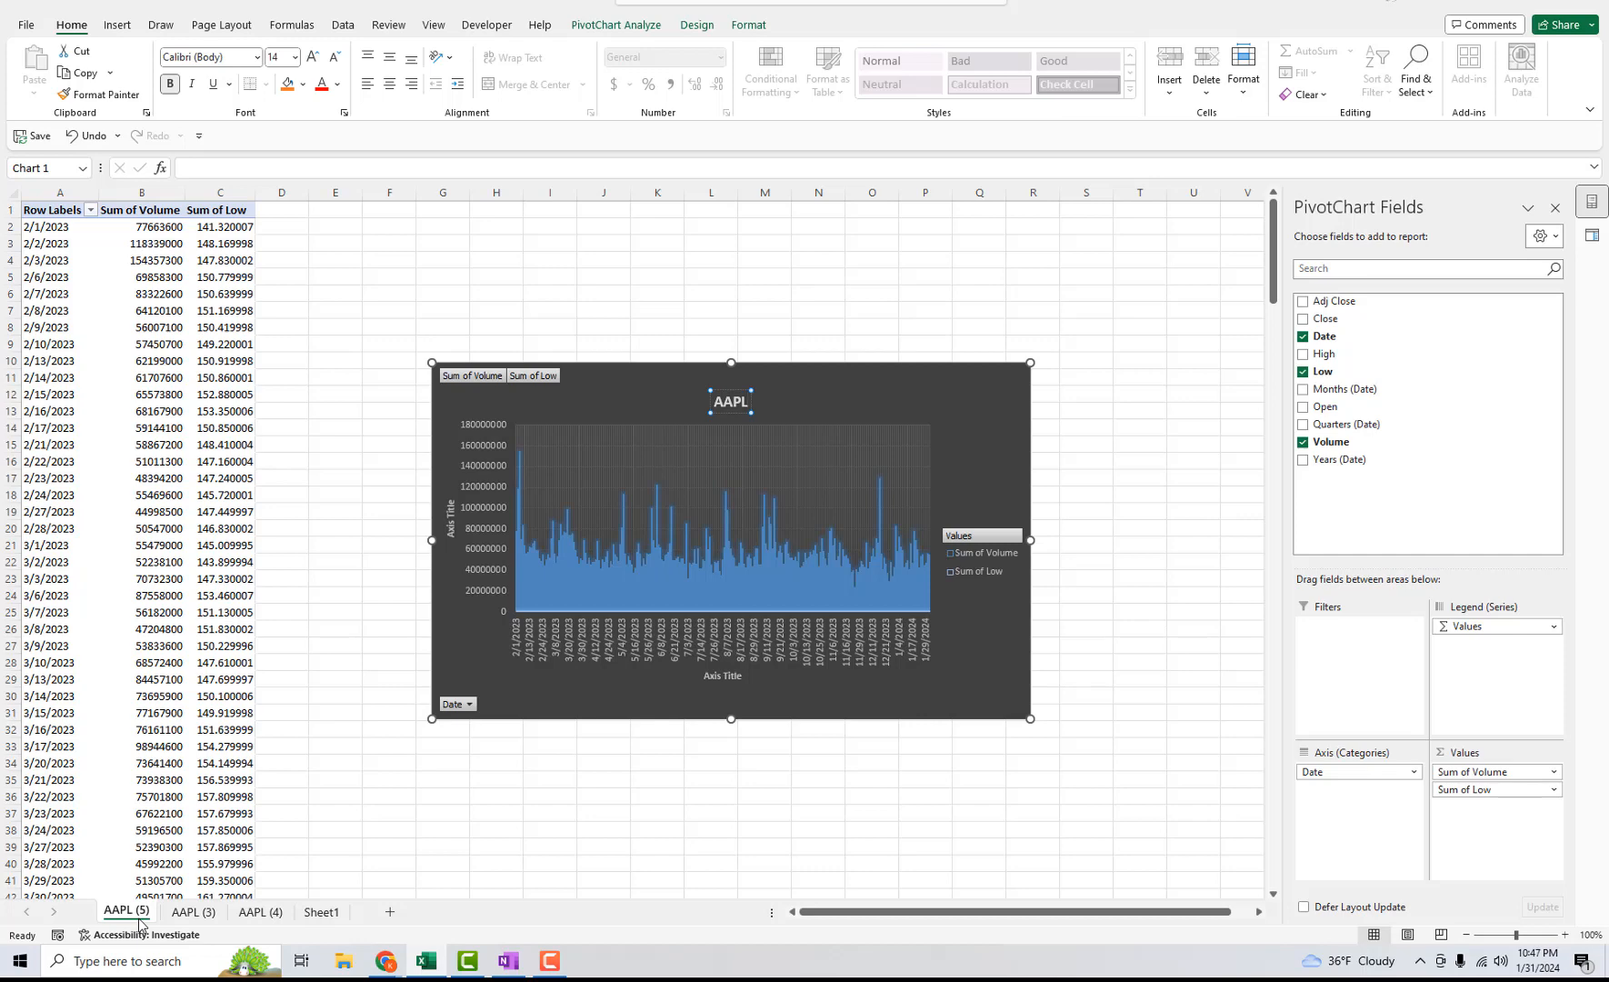
Switch to Yahoo Finance and download Apple's (AAPL) daily historical prices for Jan 31, 2023 - Jan 31, 2024.
{"action": "left_click", "coordinate": [1512, 11]}
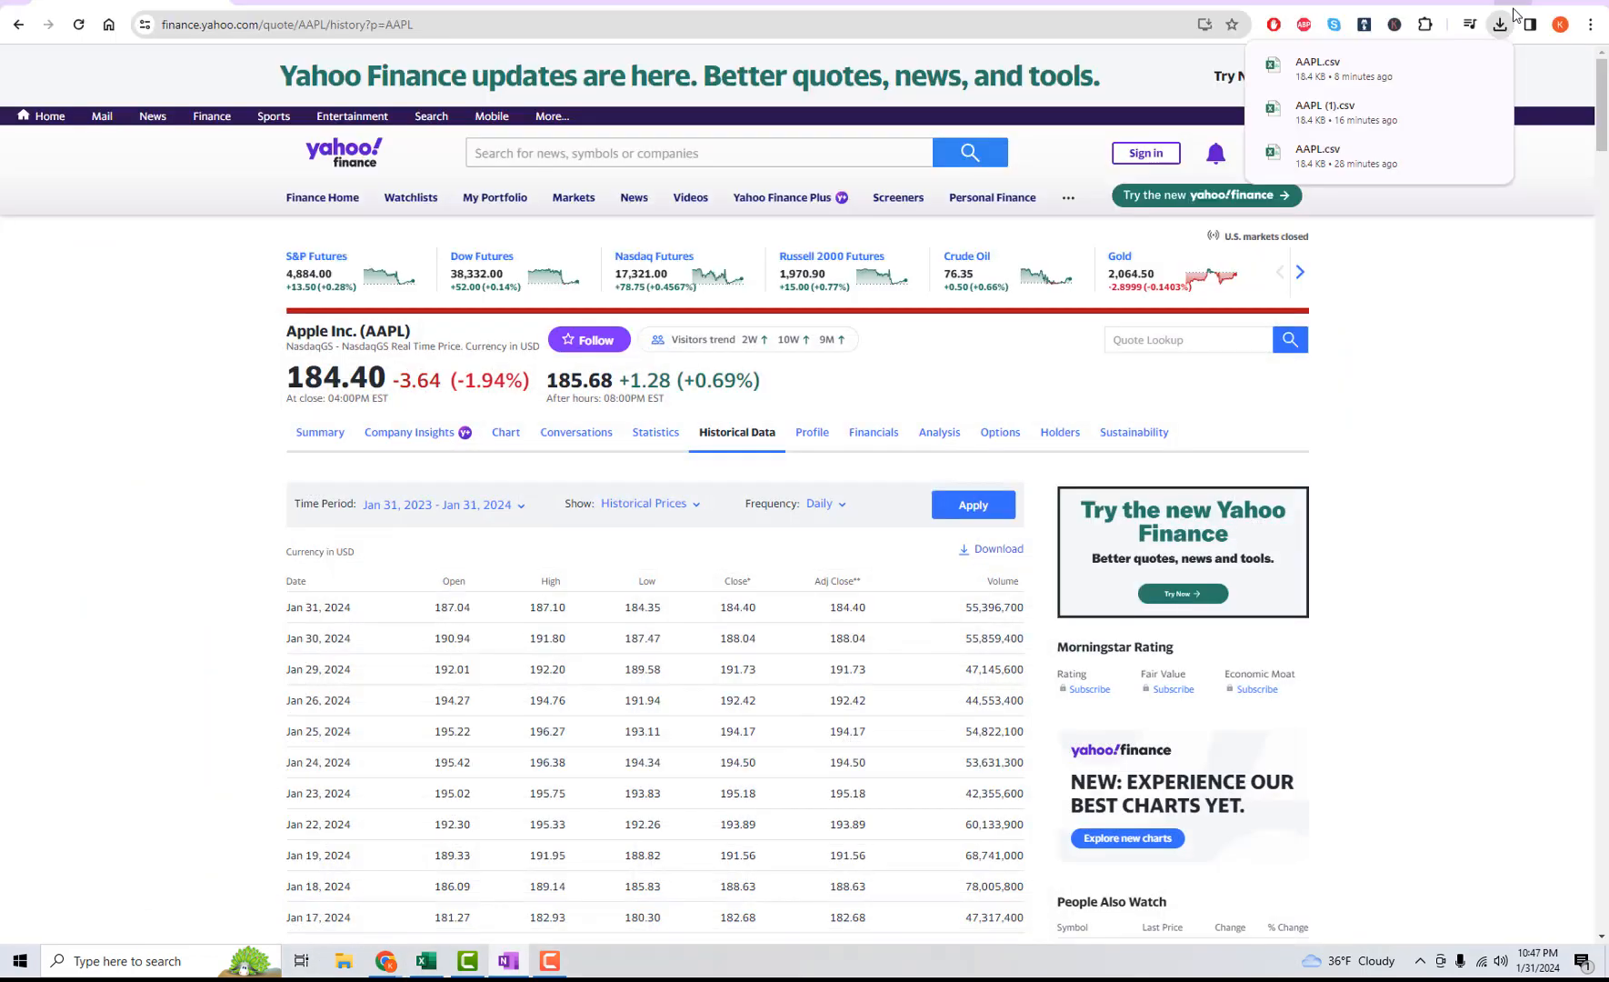
{"action": "left_click", "coordinate": [1495, 30]}
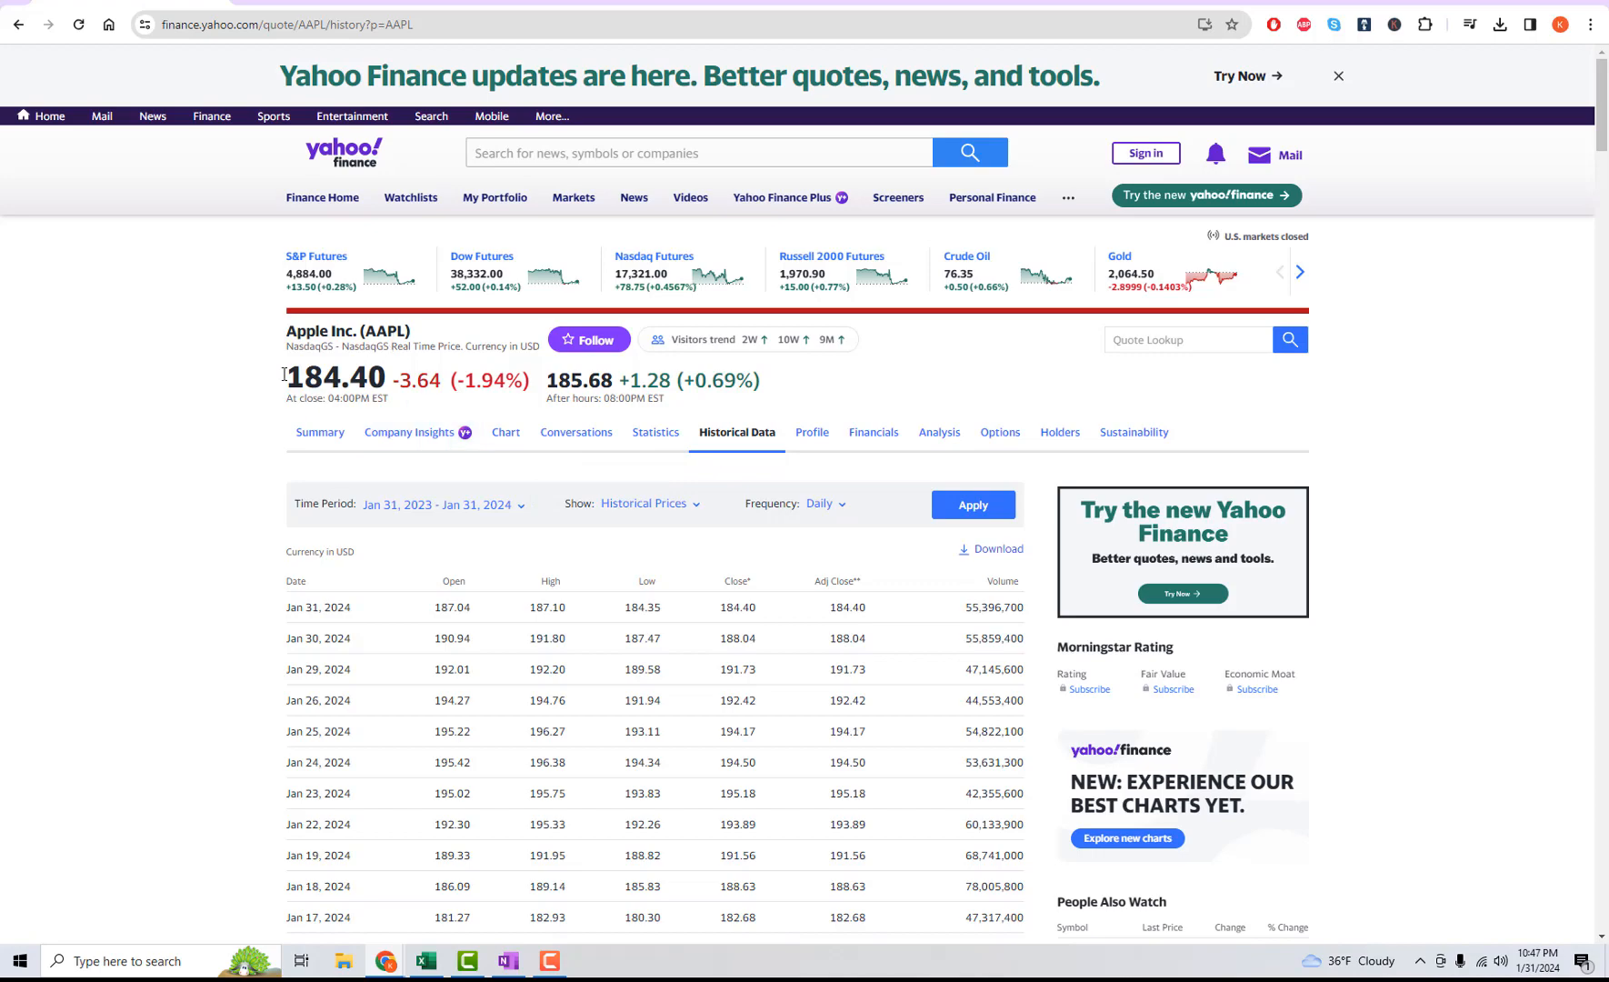
{"action": "scroll", "coordinate": [230, 524], "scroll_direction": "down", "scroll_amount": 1}
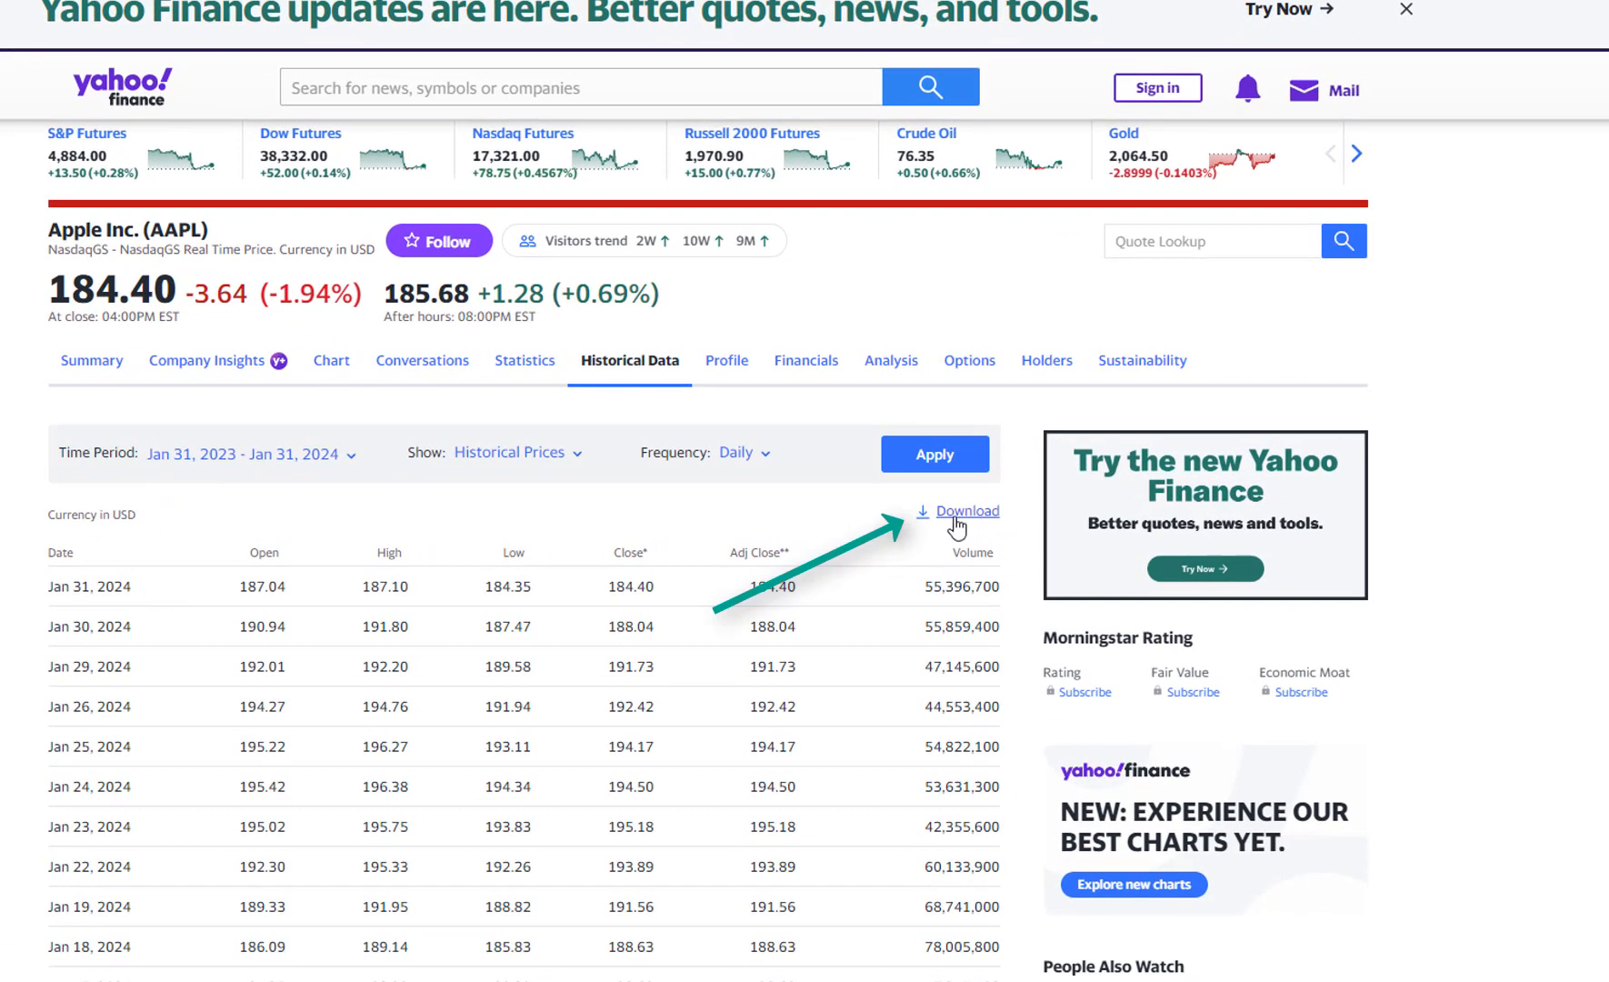
{"action": "left_click", "coordinate": [954, 517]}
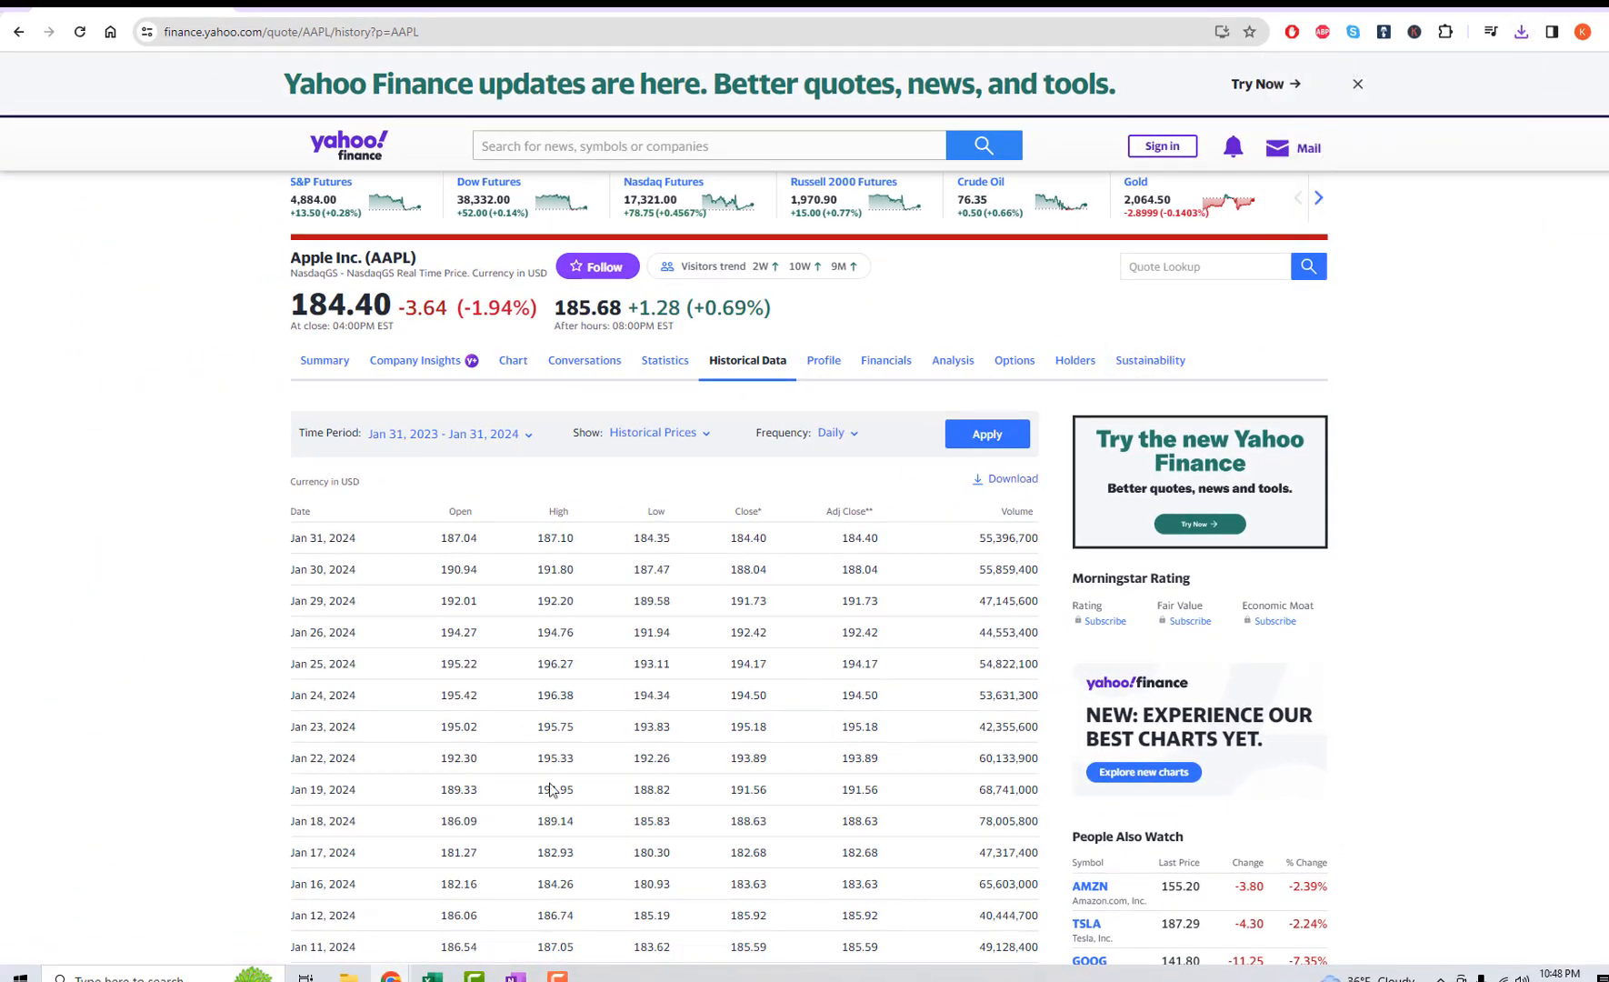
Switch to Excel and import the text/CSV file AAPL (2) from Downloads, starting from the empty Sheet1.
{"action": "left_click", "coordinate": [432, 975]}
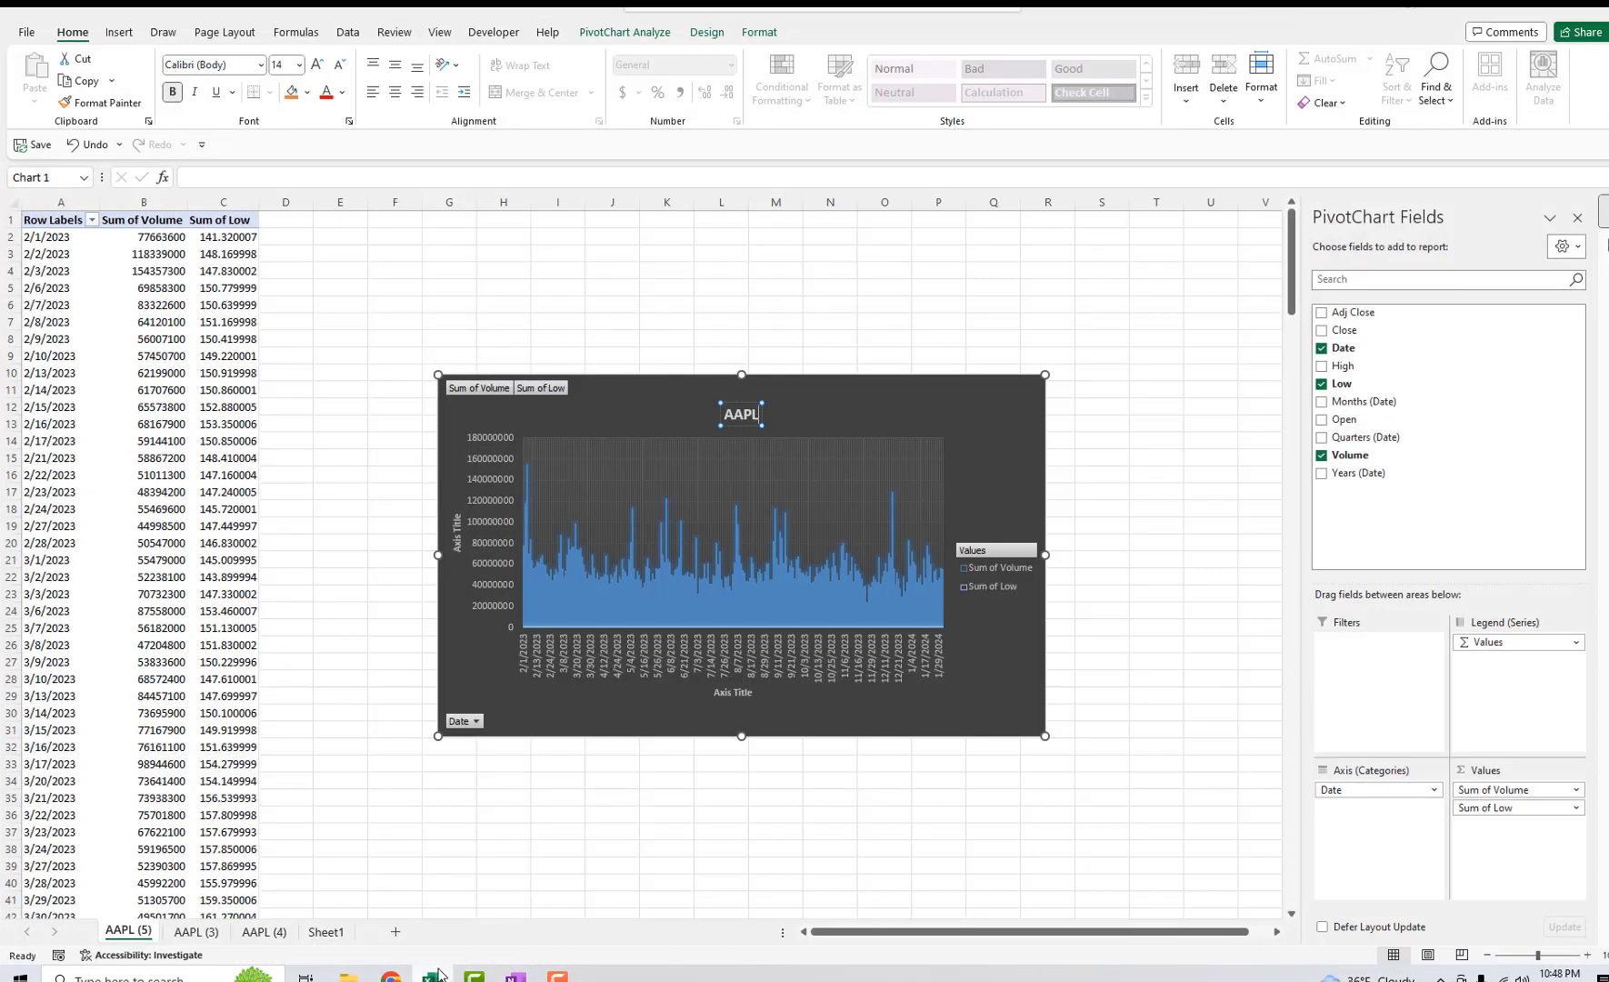
{"action": "left_click", "coordinate": [326, 929]}
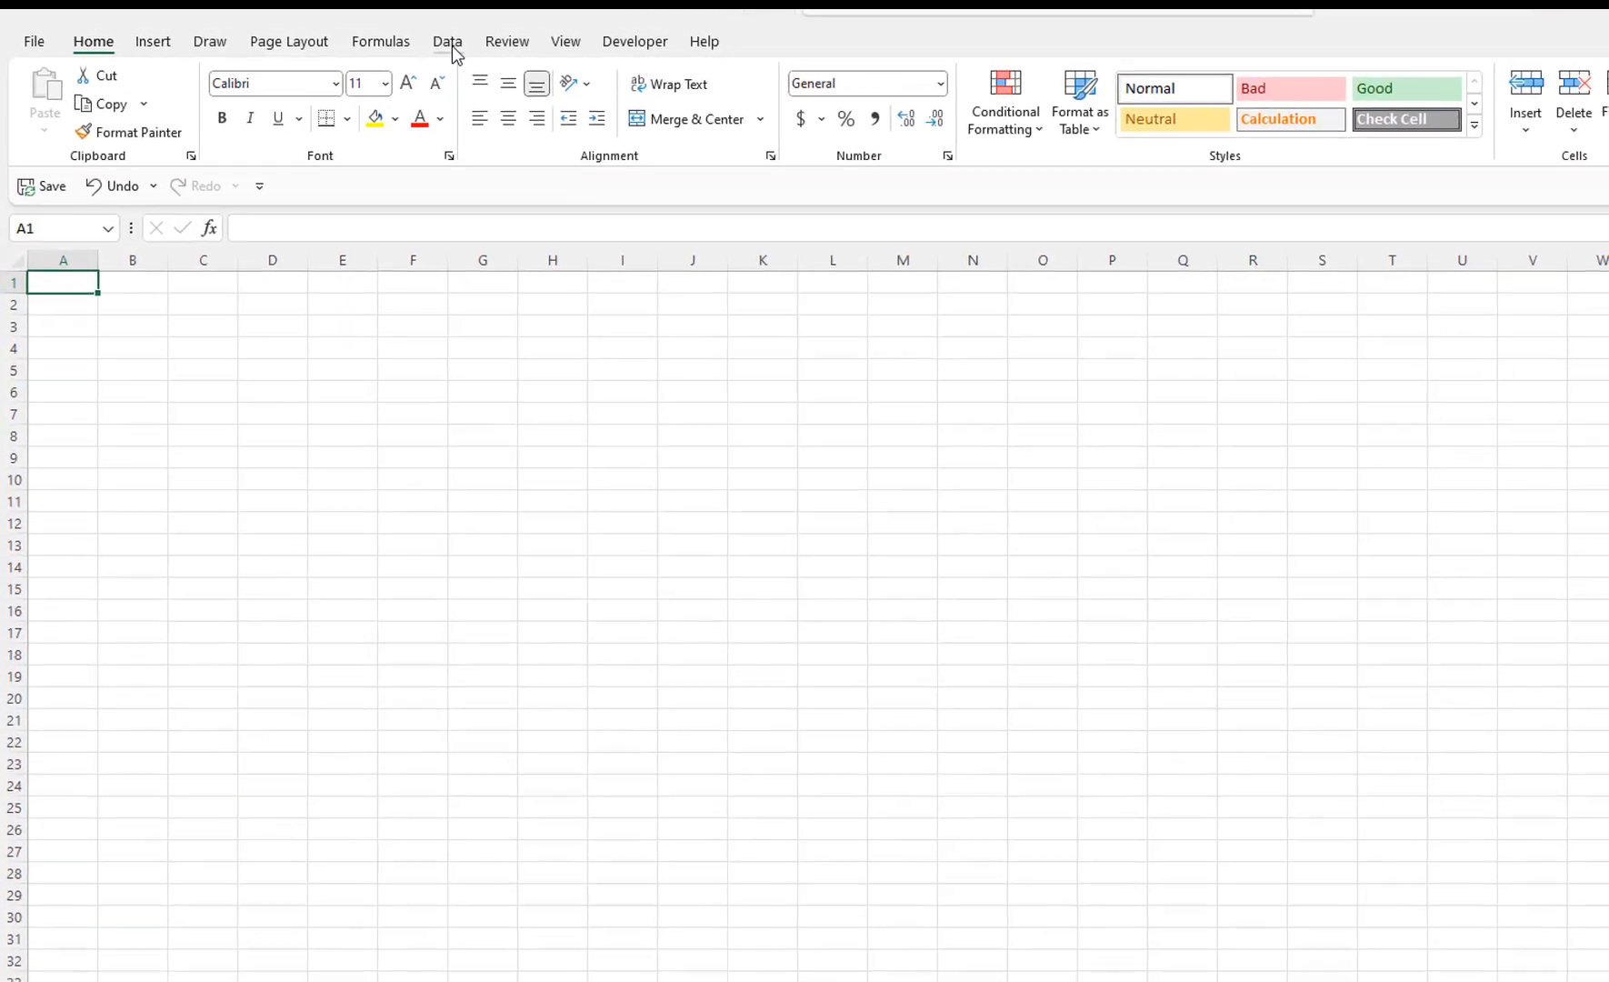
{"action": "left_click", "coordinate": [348, 36]}
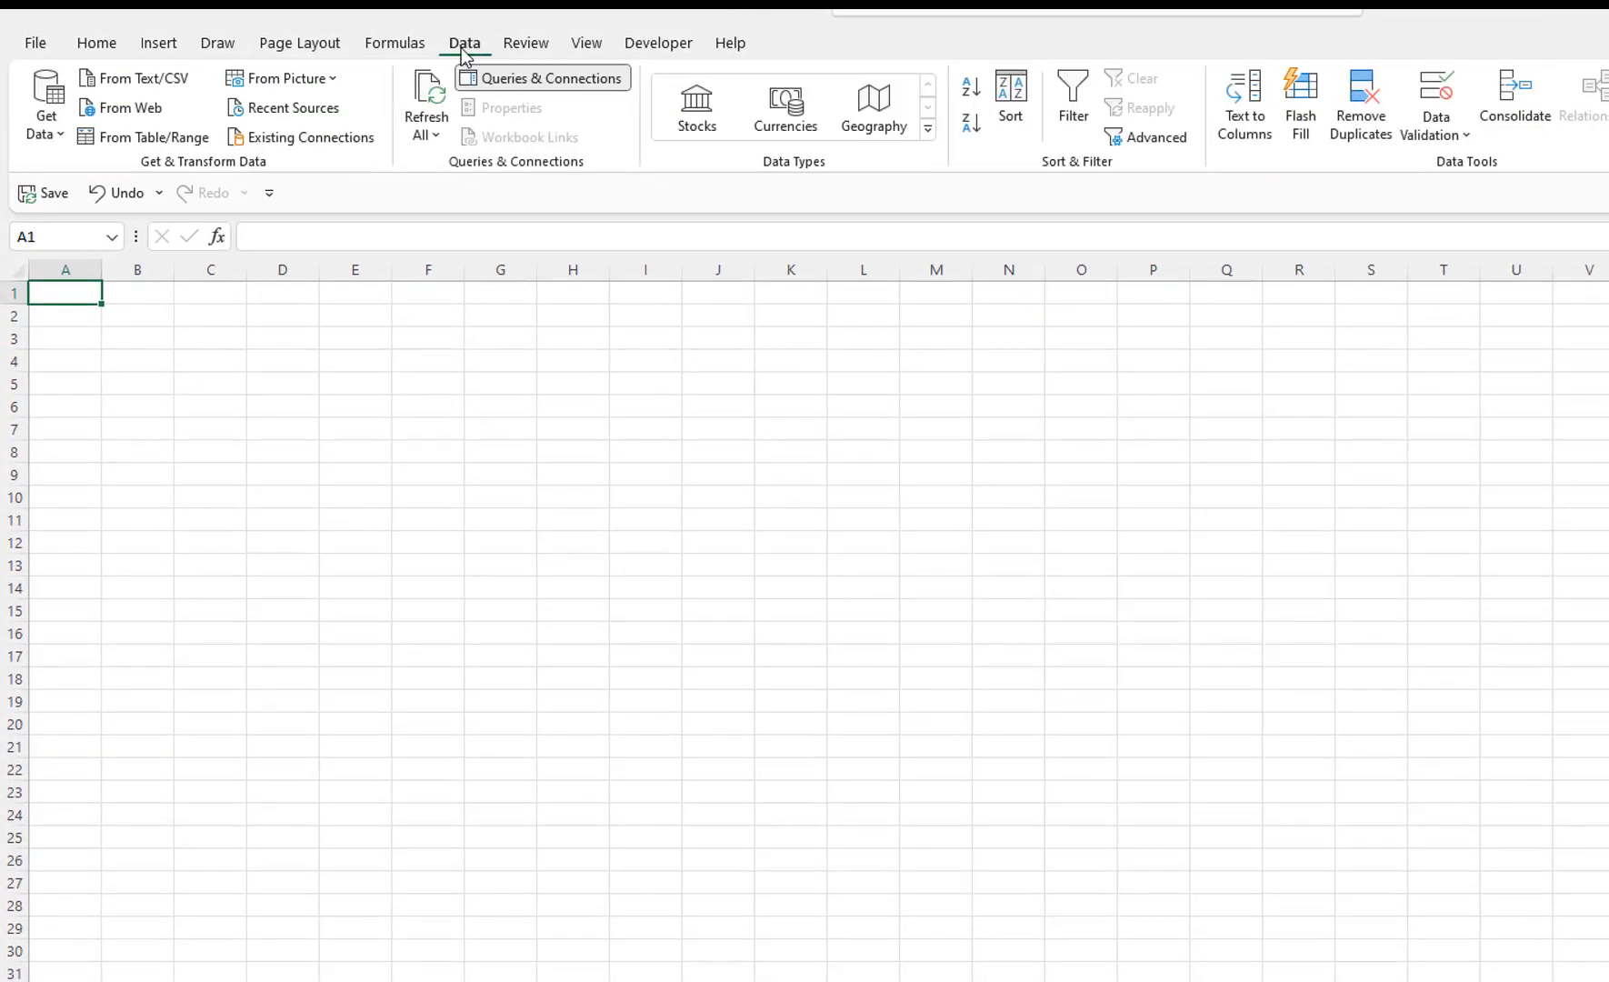
{"action": "left_click", "coordinate": [150, 86]}
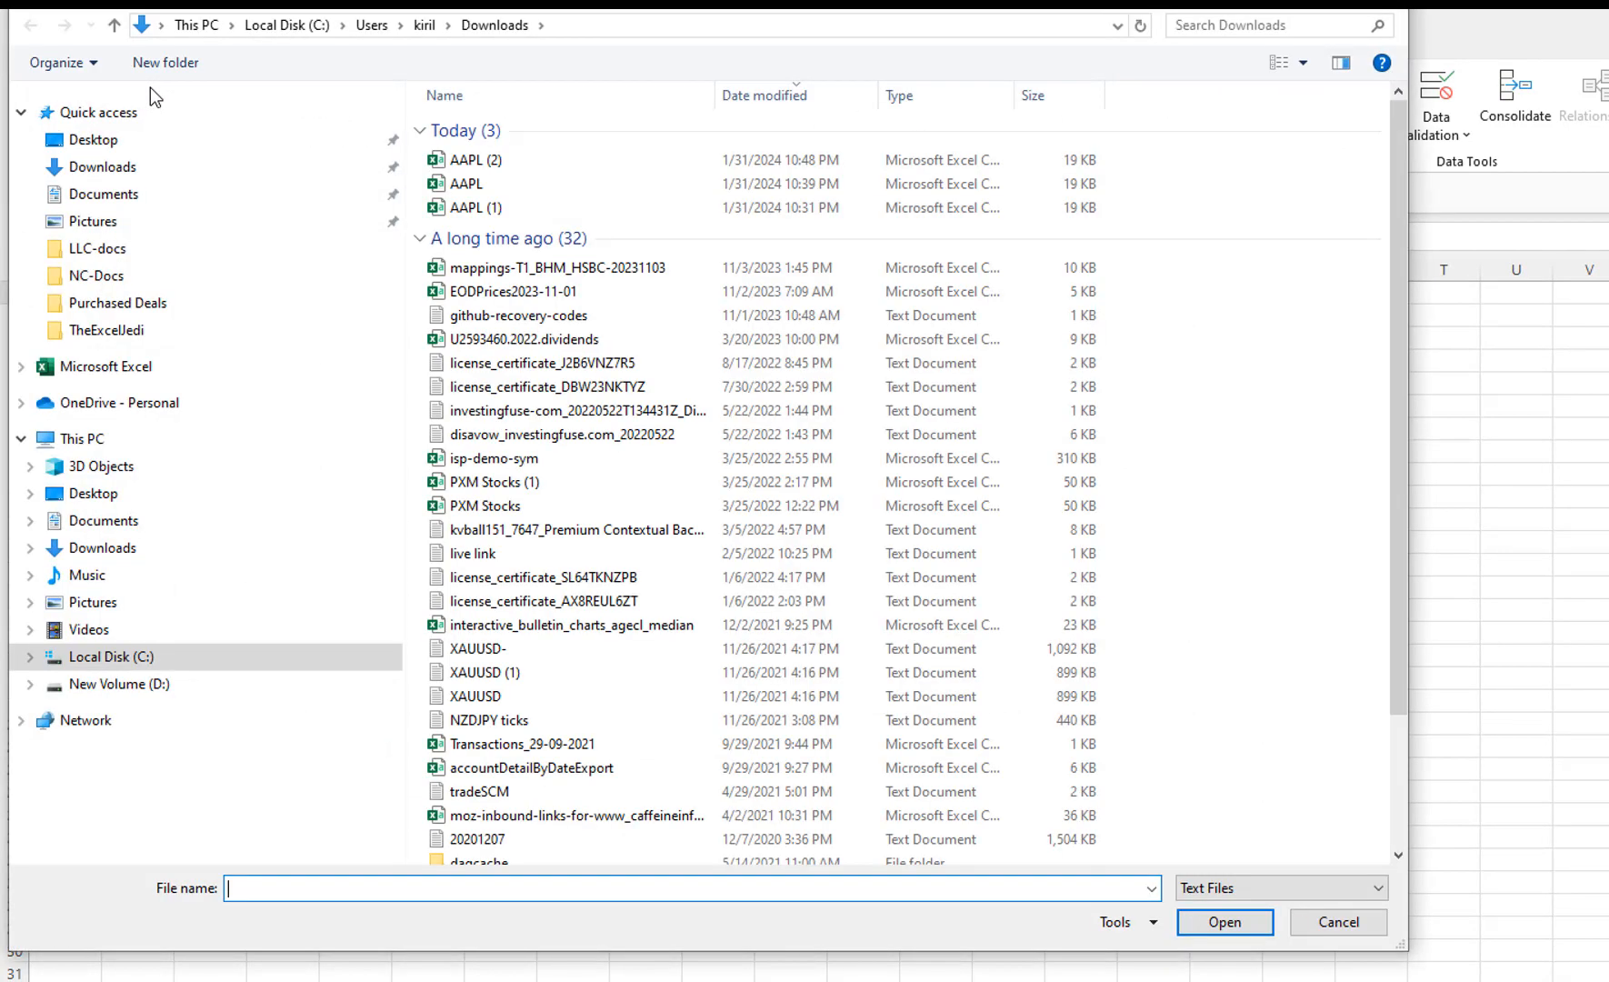
{"action": "left_click", "coordinate": [478, 163]}
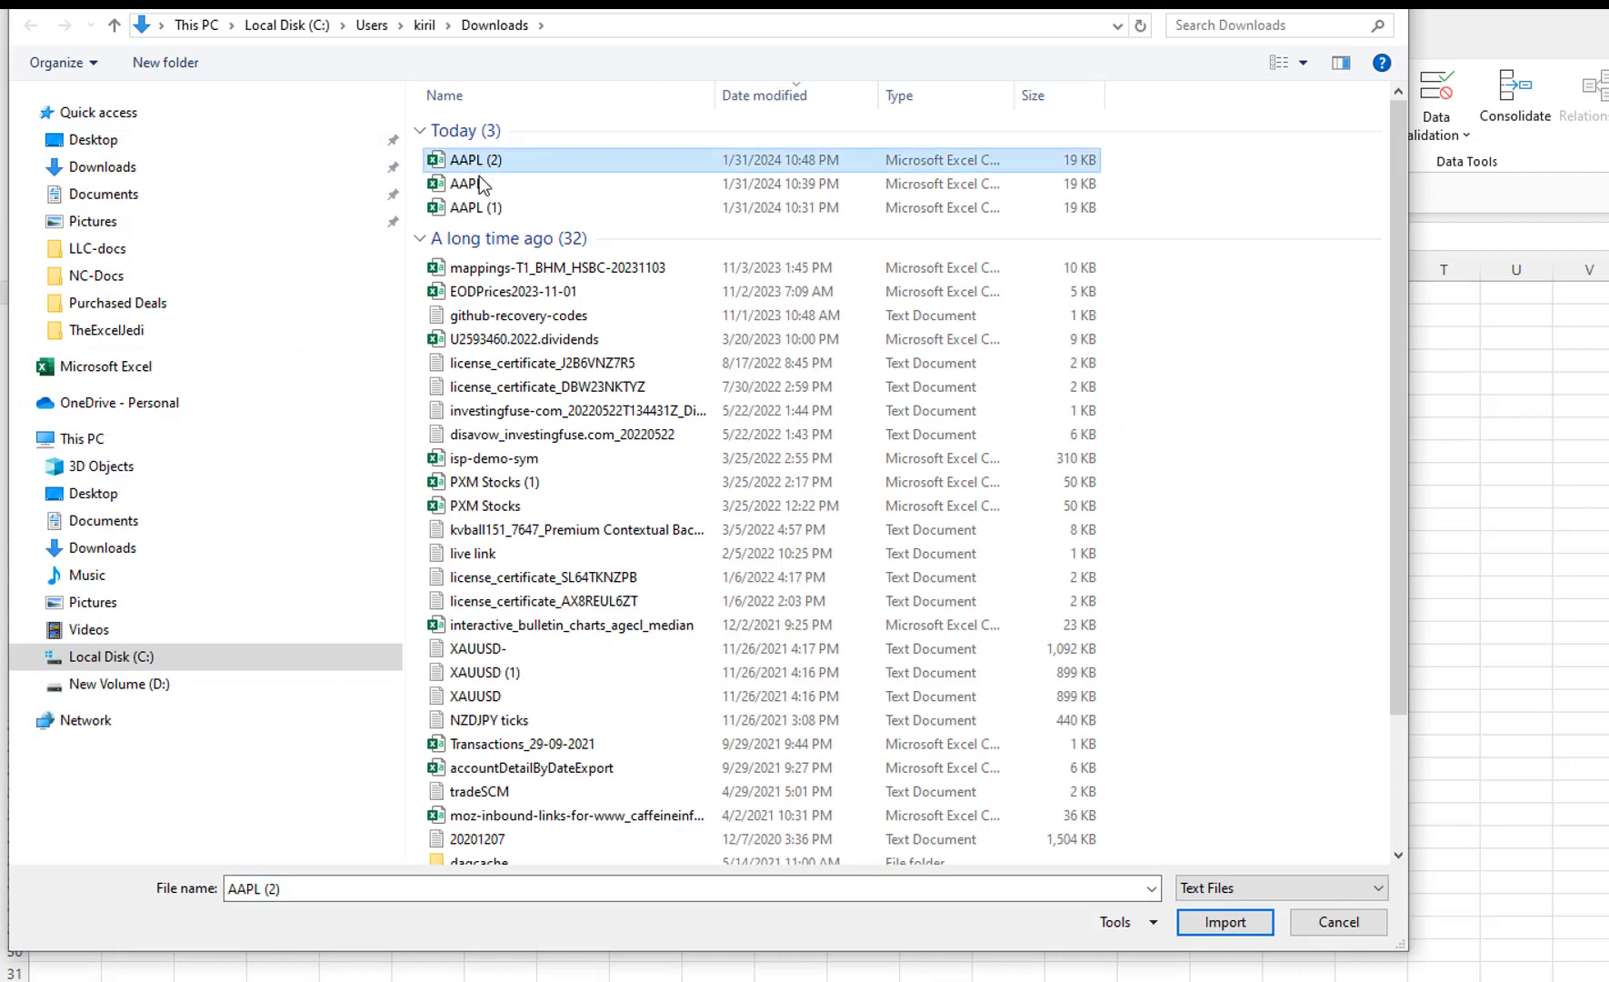
{"action": "left_click", "coordinate": [1249, 925]}
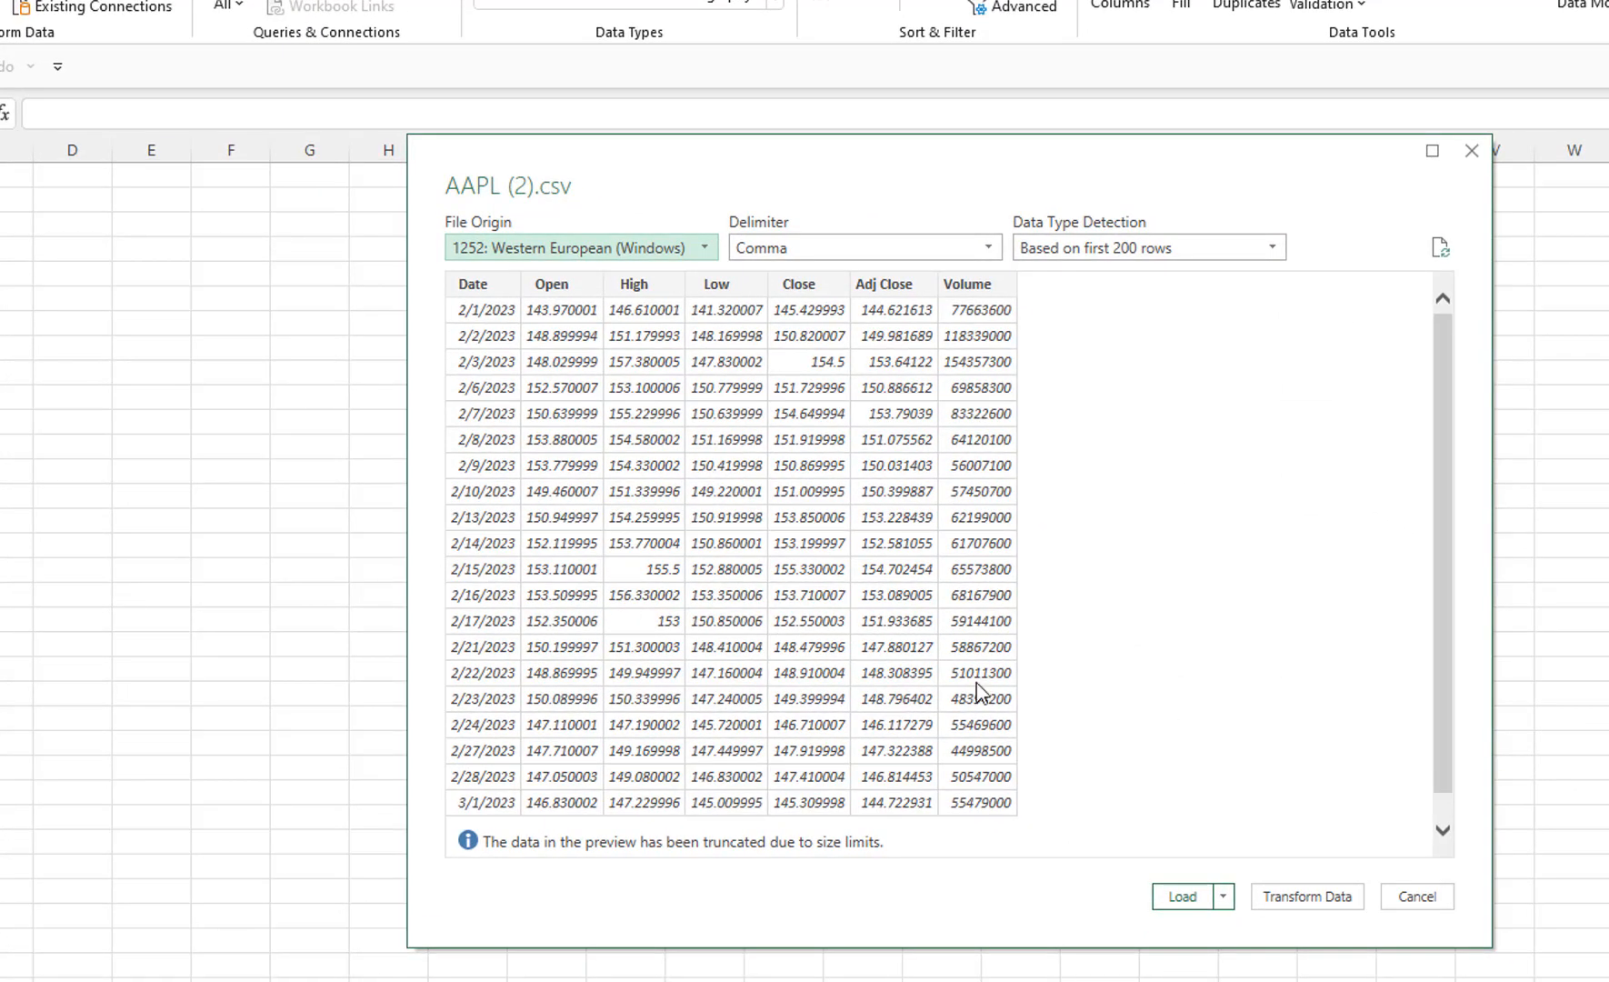
Set data type detection to the entire dataset and load the imported data as a PivotChart in a new worksheet.
{"action": "left_click", "coordinate": [1132, 252]}
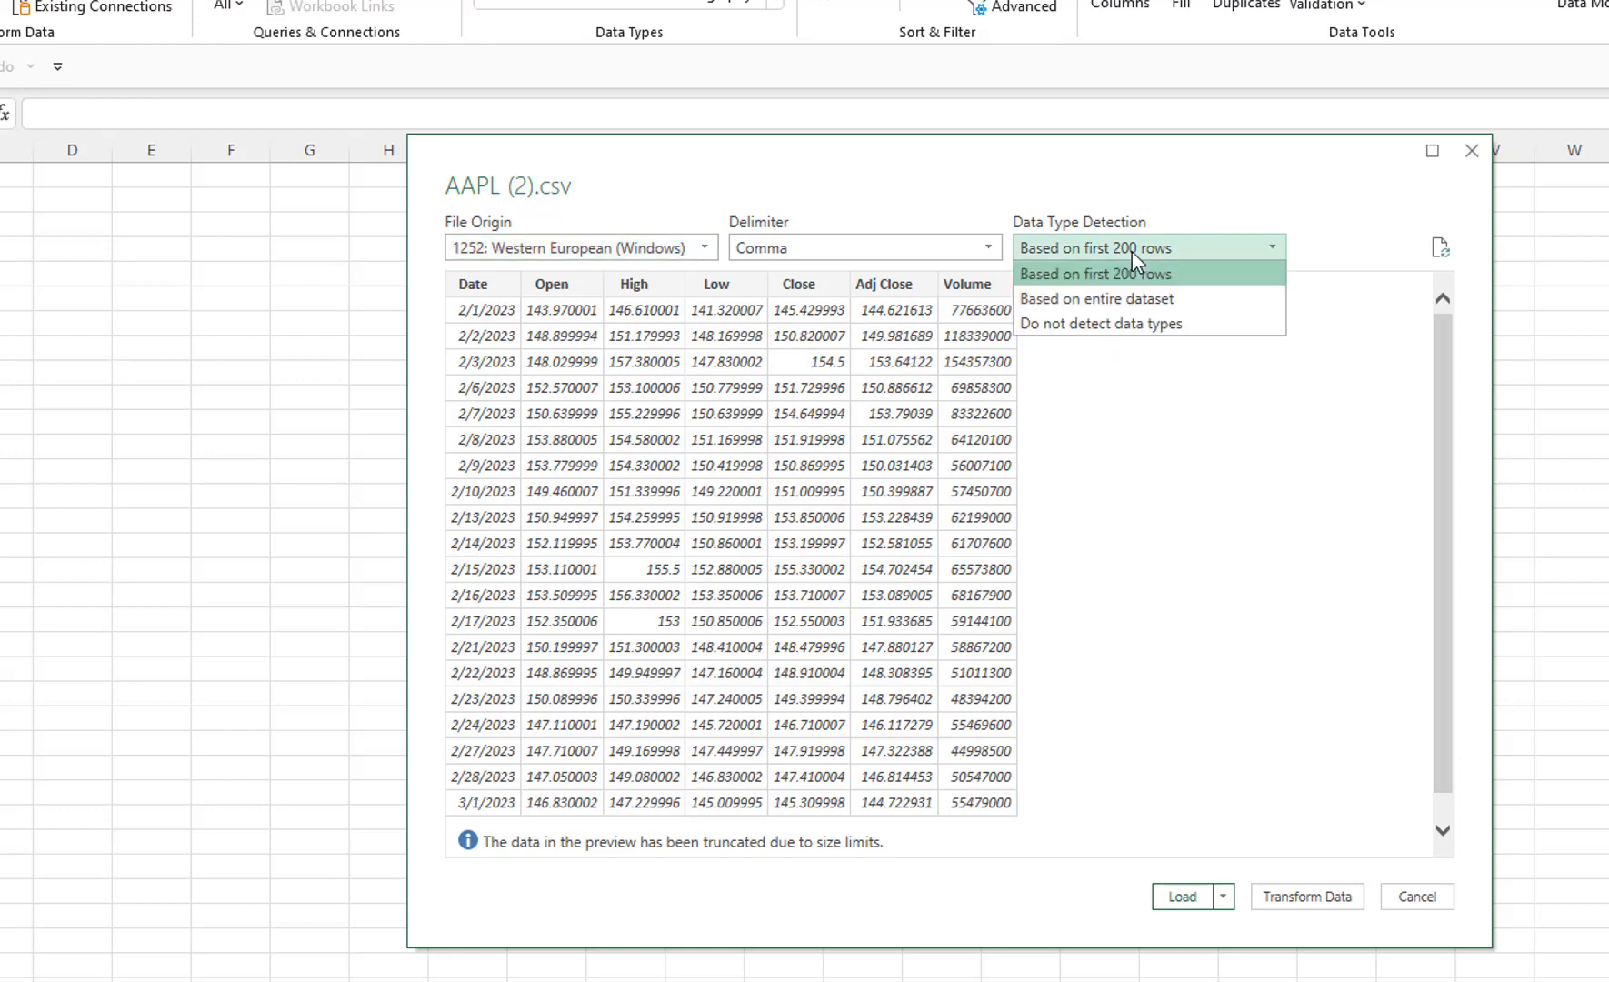
{"action": "left_click", "coordinate": [1072, 309]}
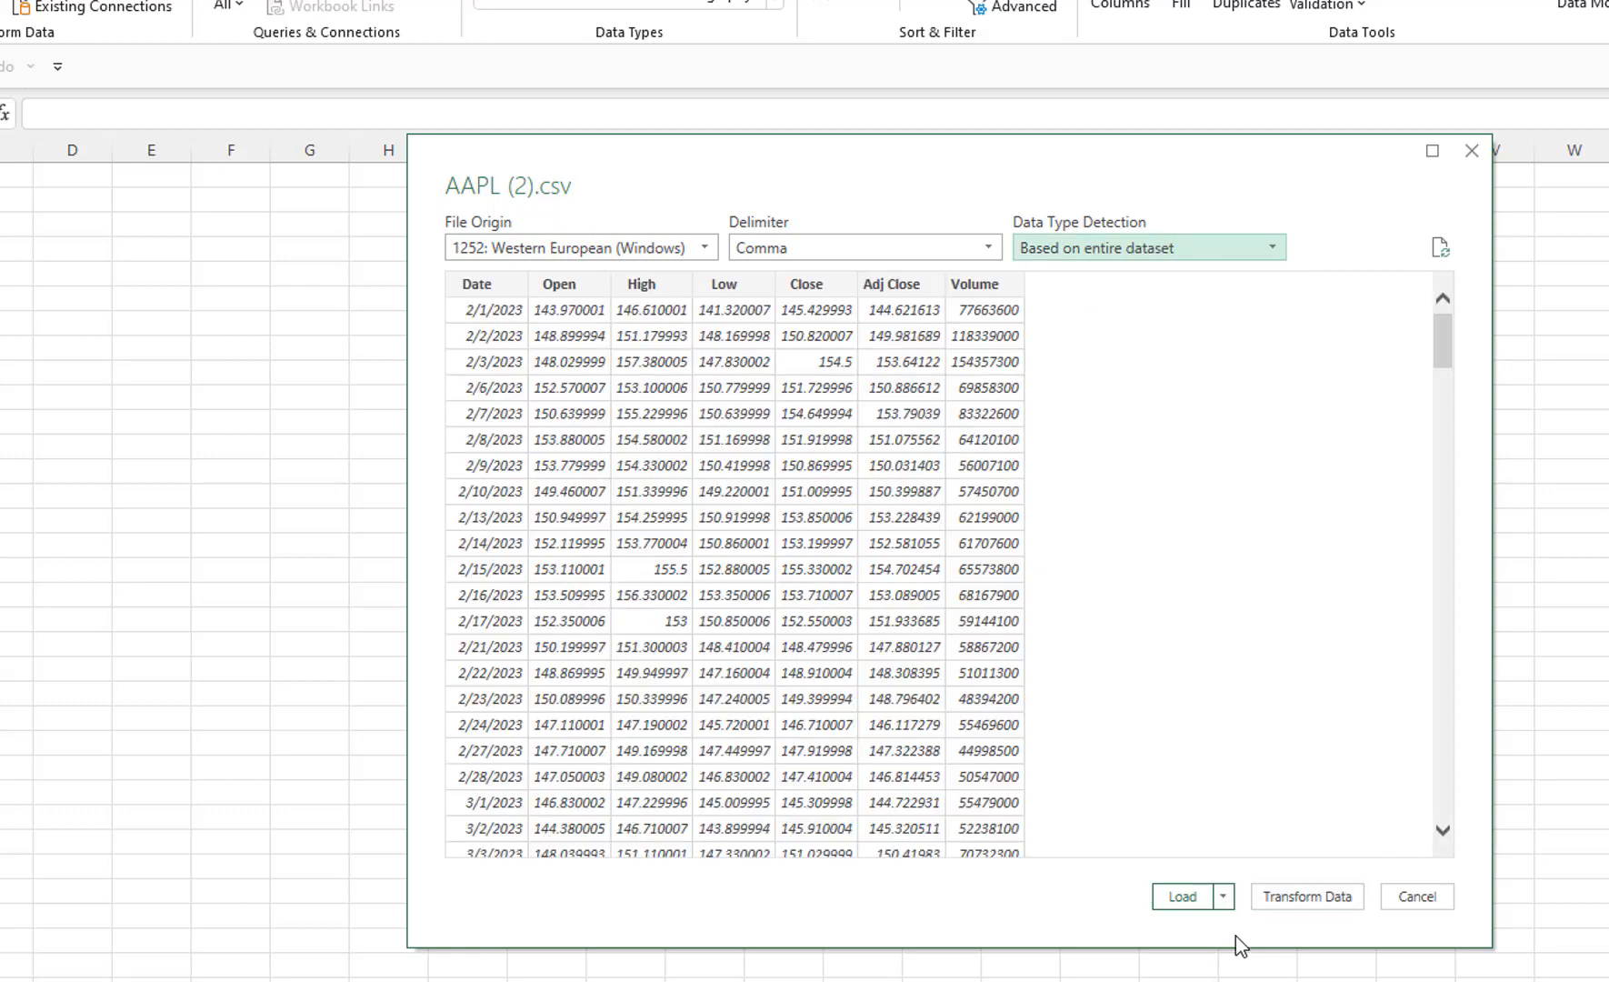
{"action": "left_click", "coordinate": [1225, 897]}
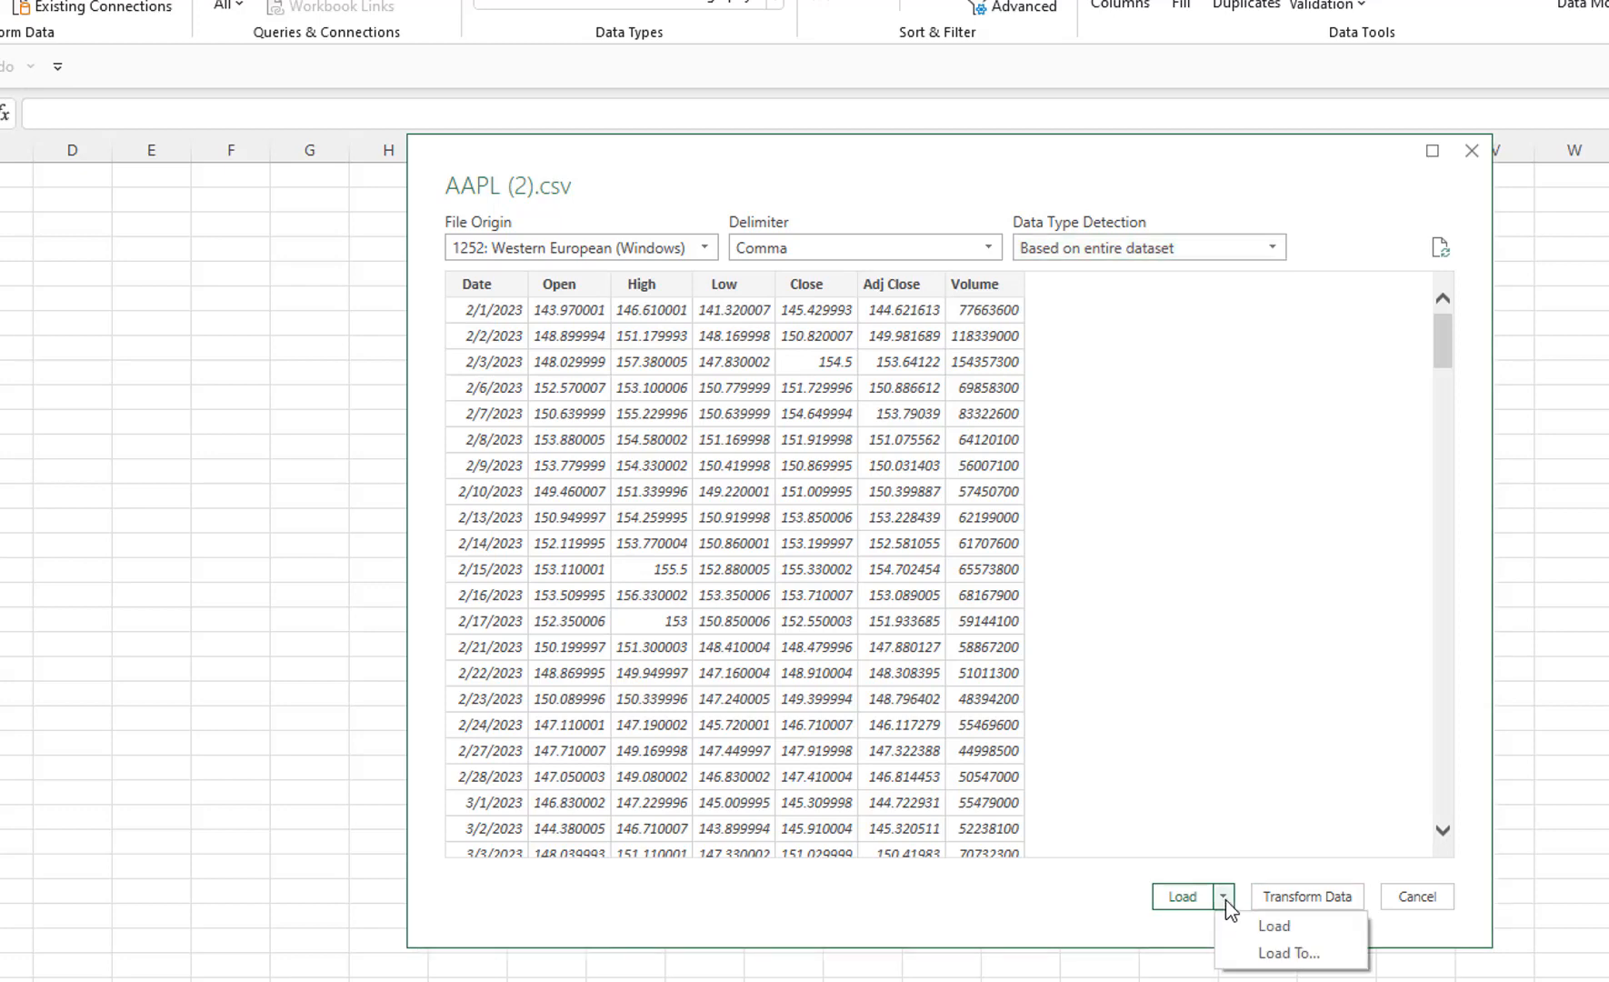
{"action": "left_click", "coordinate": [1273, 958]}
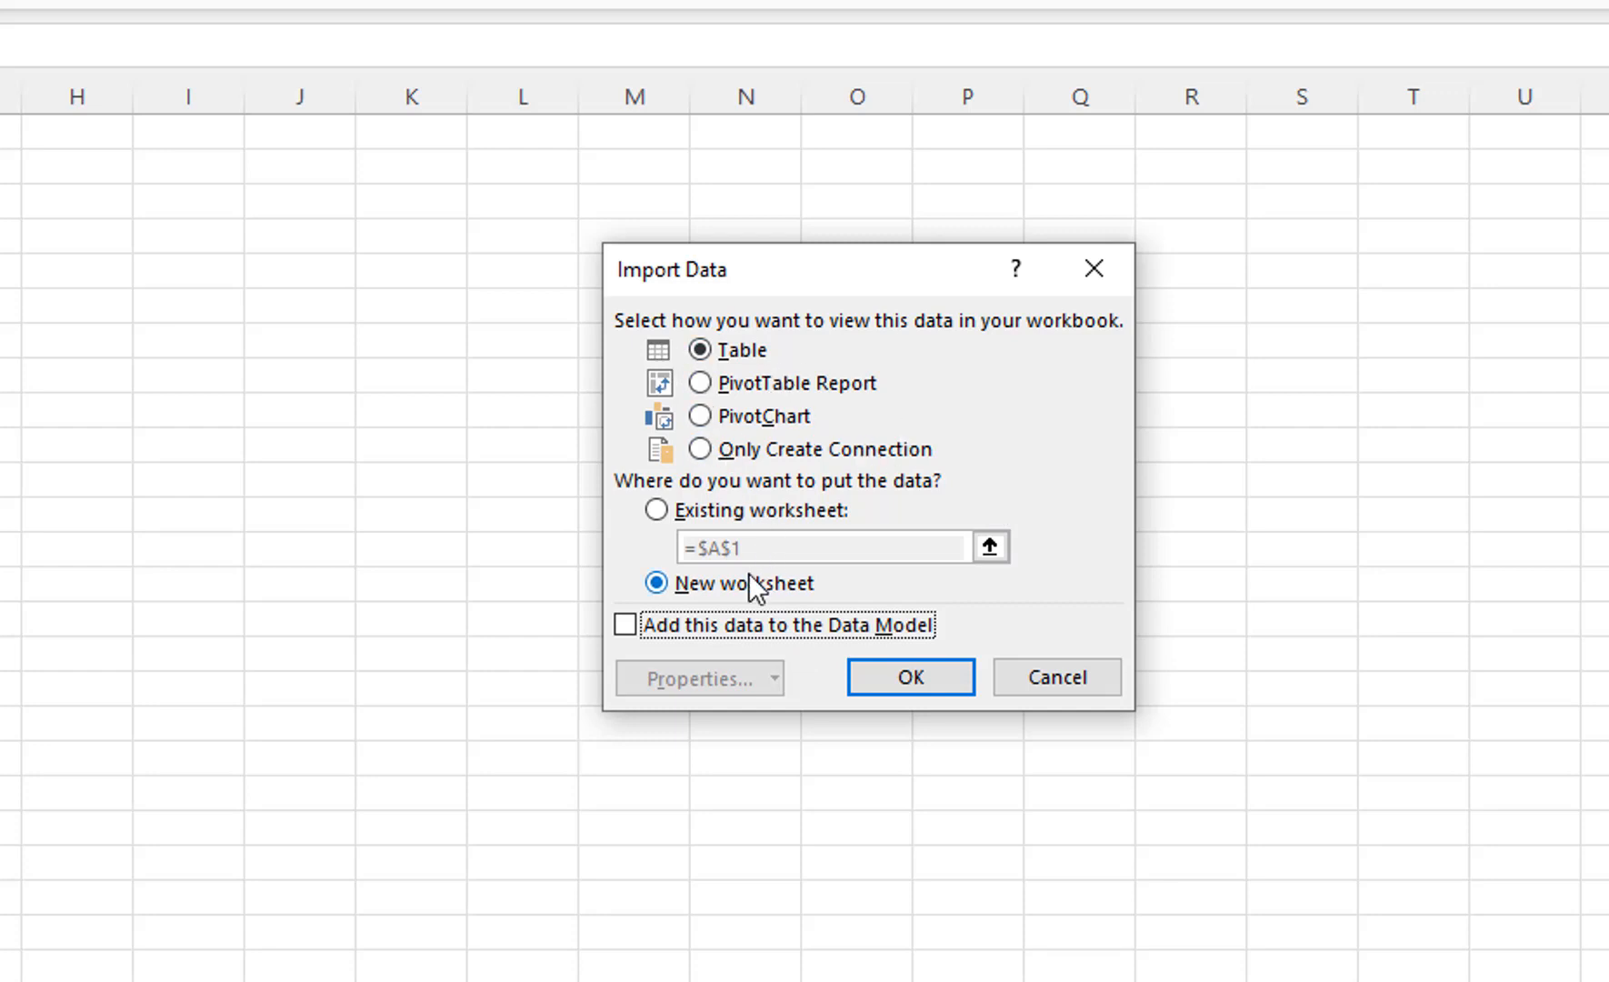
{"action": "left_click", "coordinate": [699, 415]}
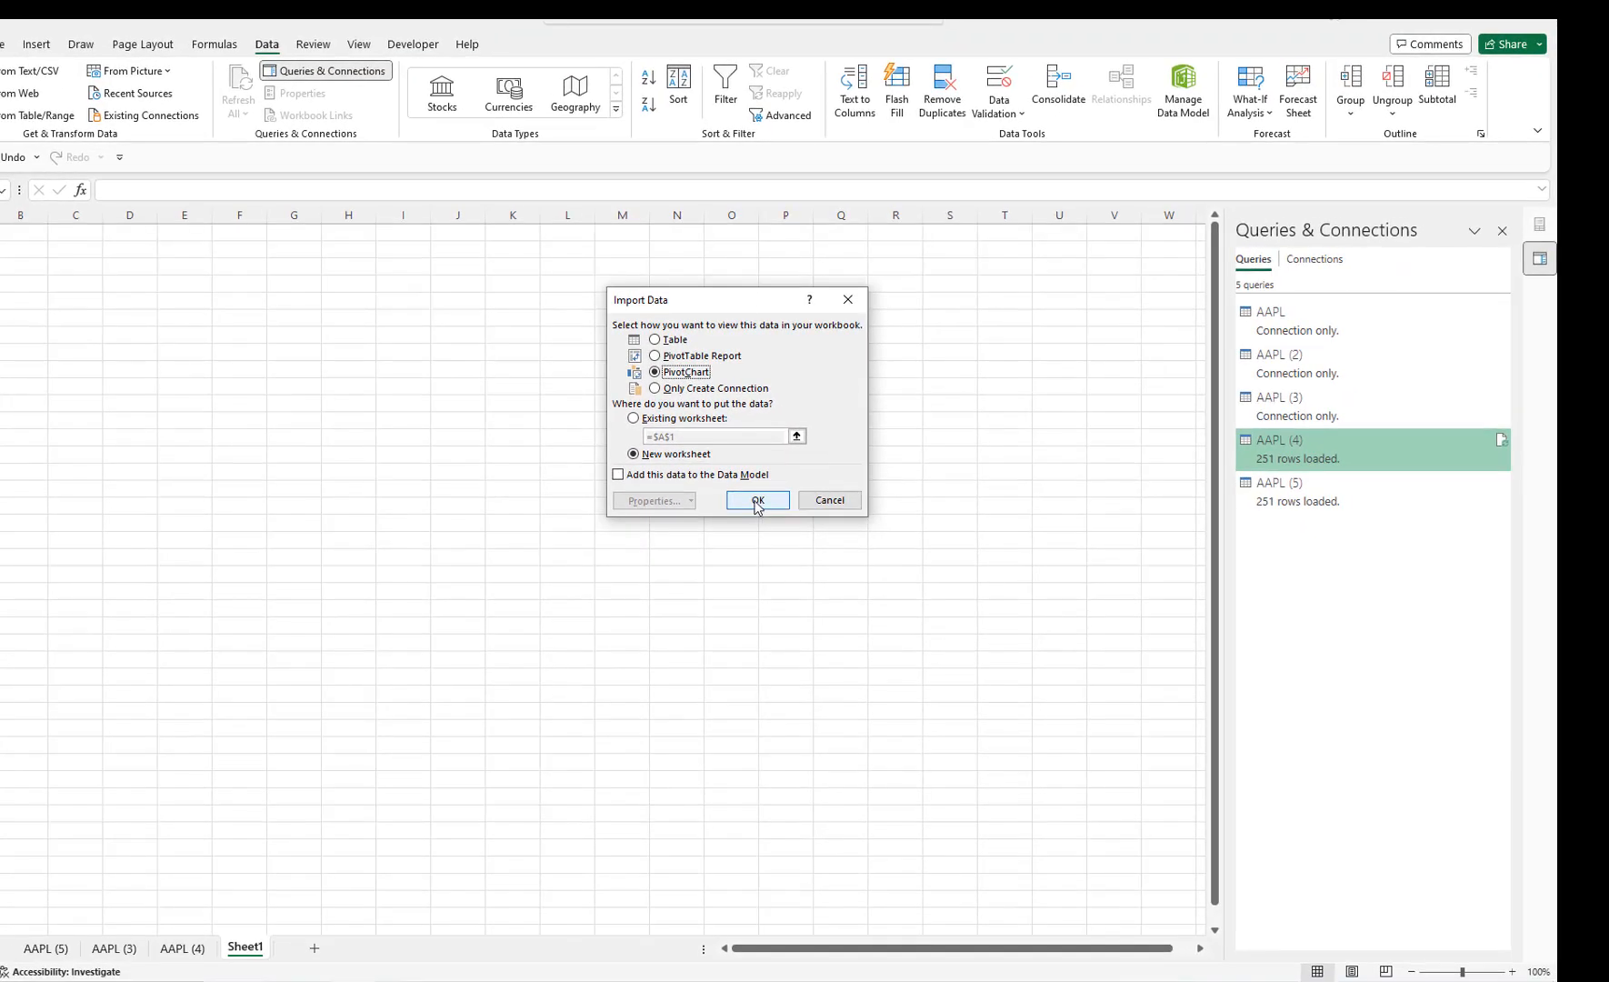
{"action": "left_click", "coordinate": [911, 676]}
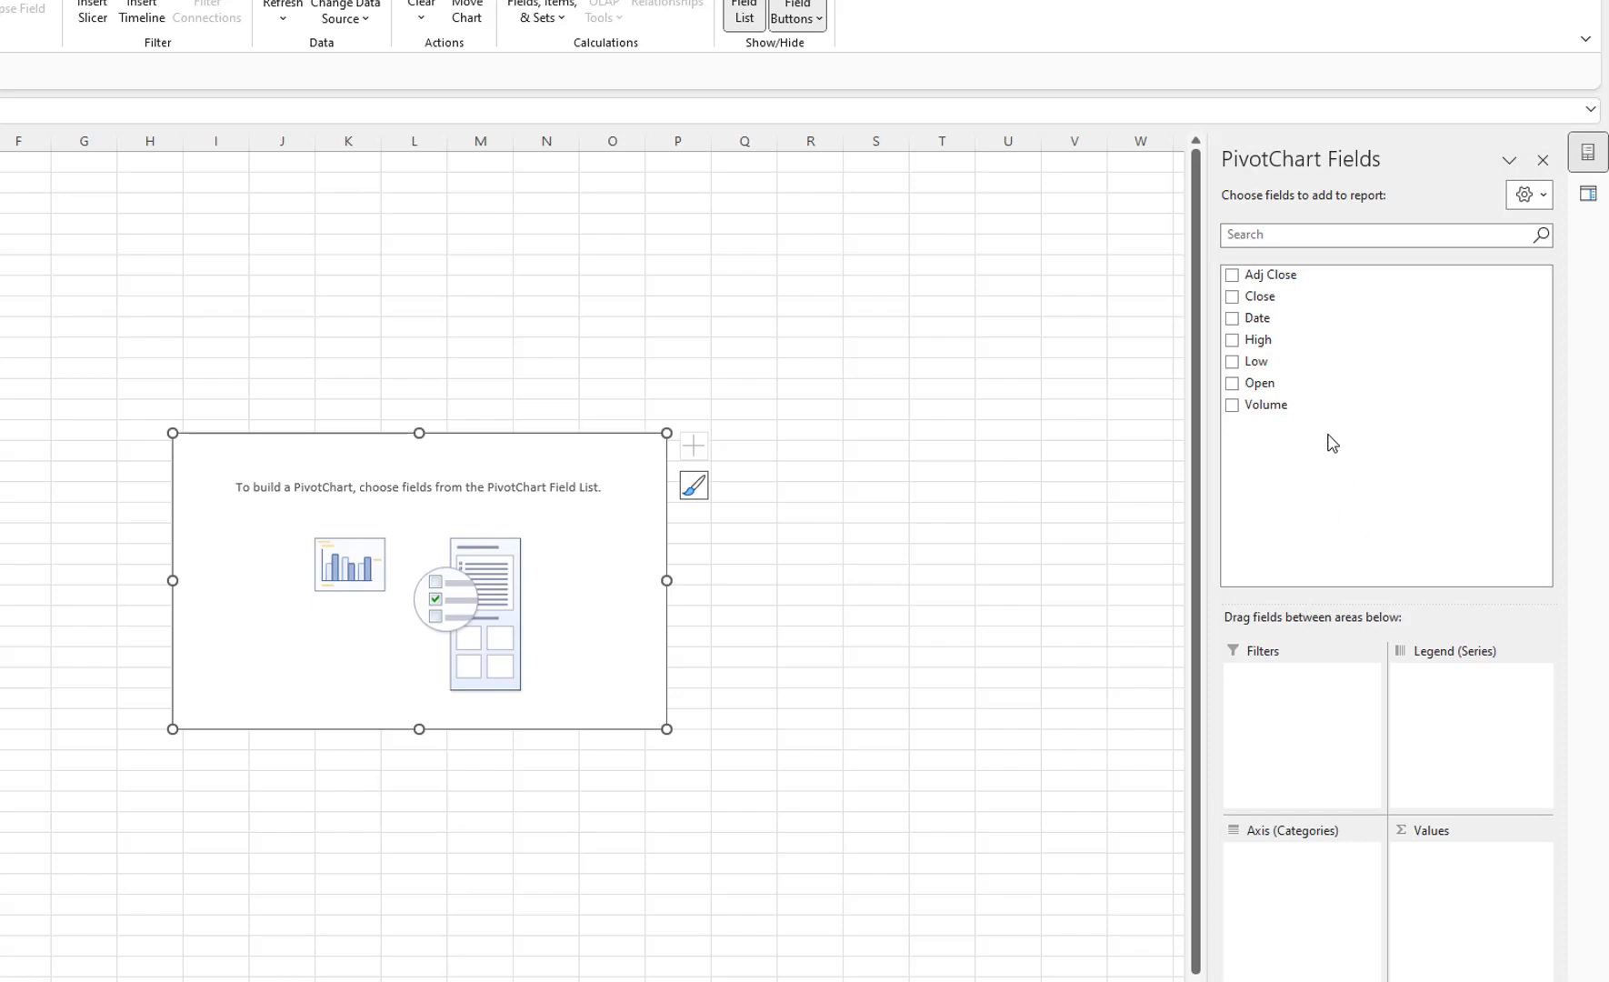
Add the Date and Volume fields to the PivotChart and remove the Years, Quarters and Months date groupings.
{"action": "left_click", "coordinate": [1232, 318]}
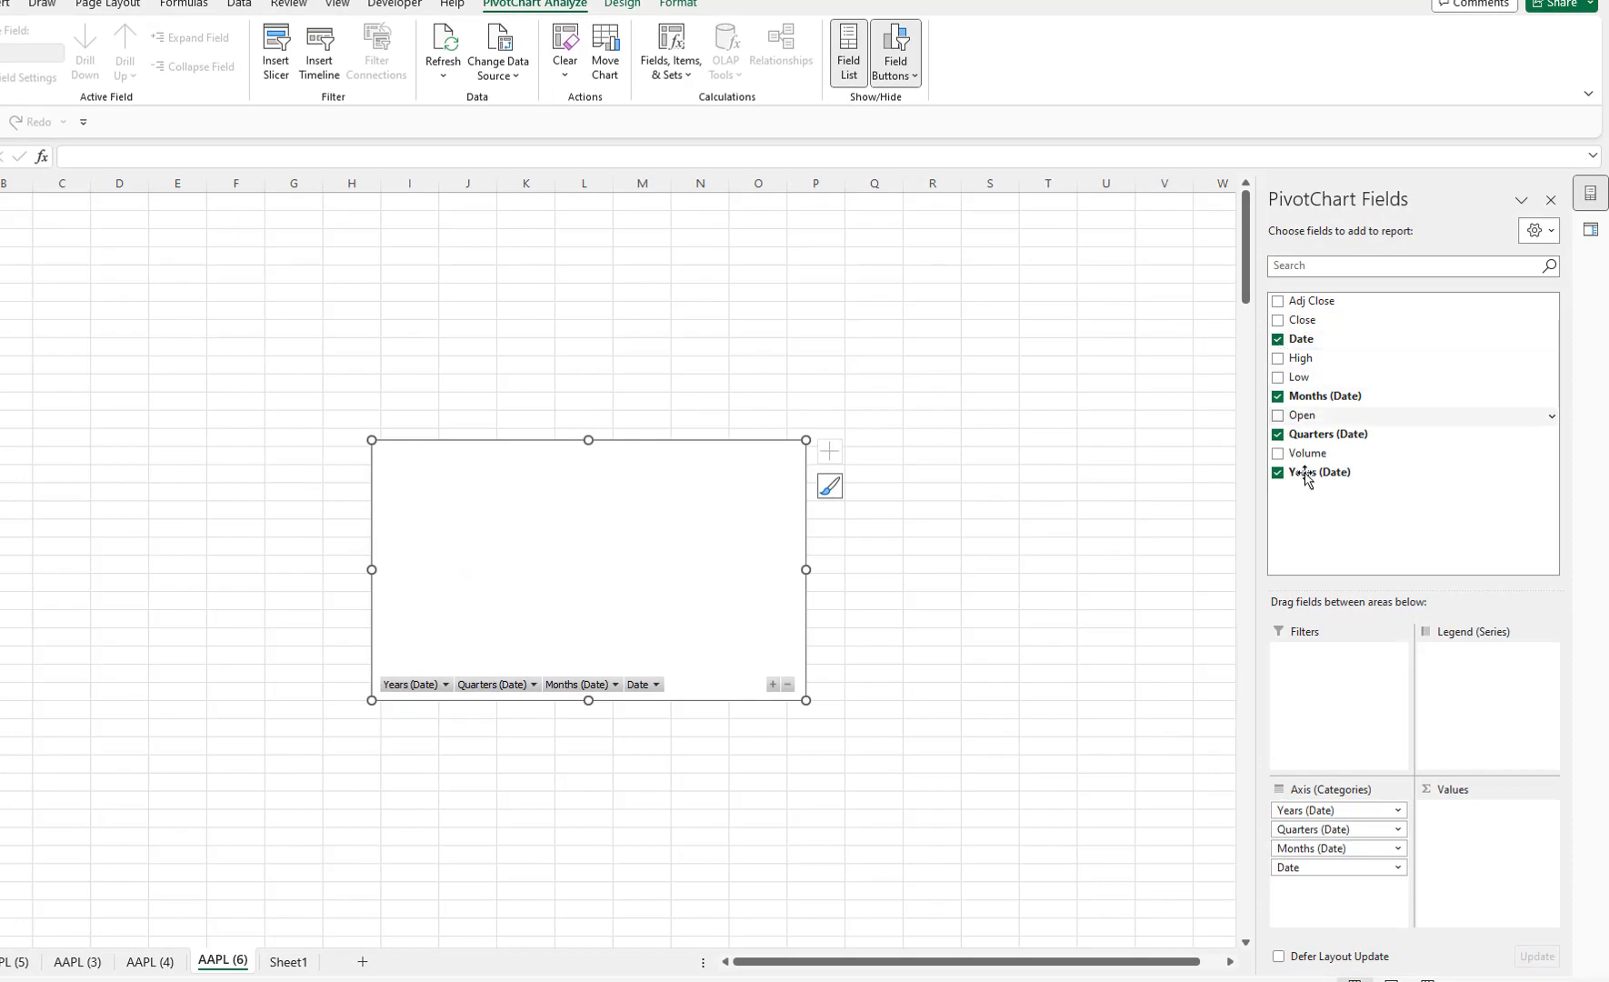
{"action": "left_click", "coordinate": [1278, 453]}
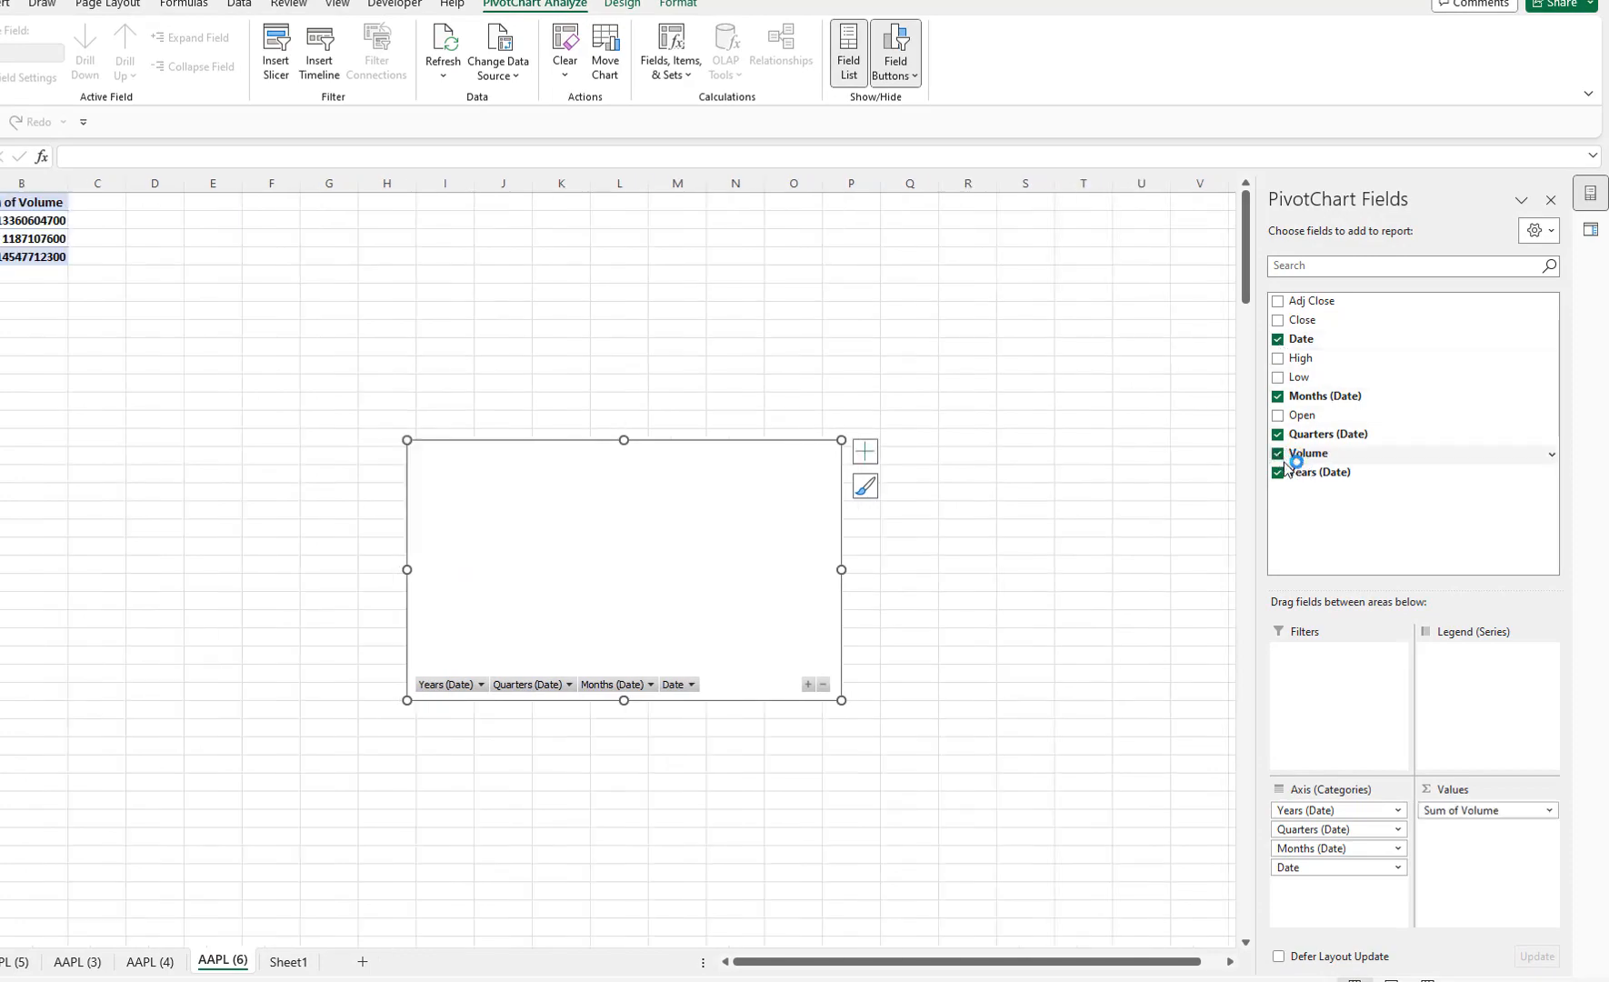
{"action": "left_click", "coordinate": [1278, 471]}
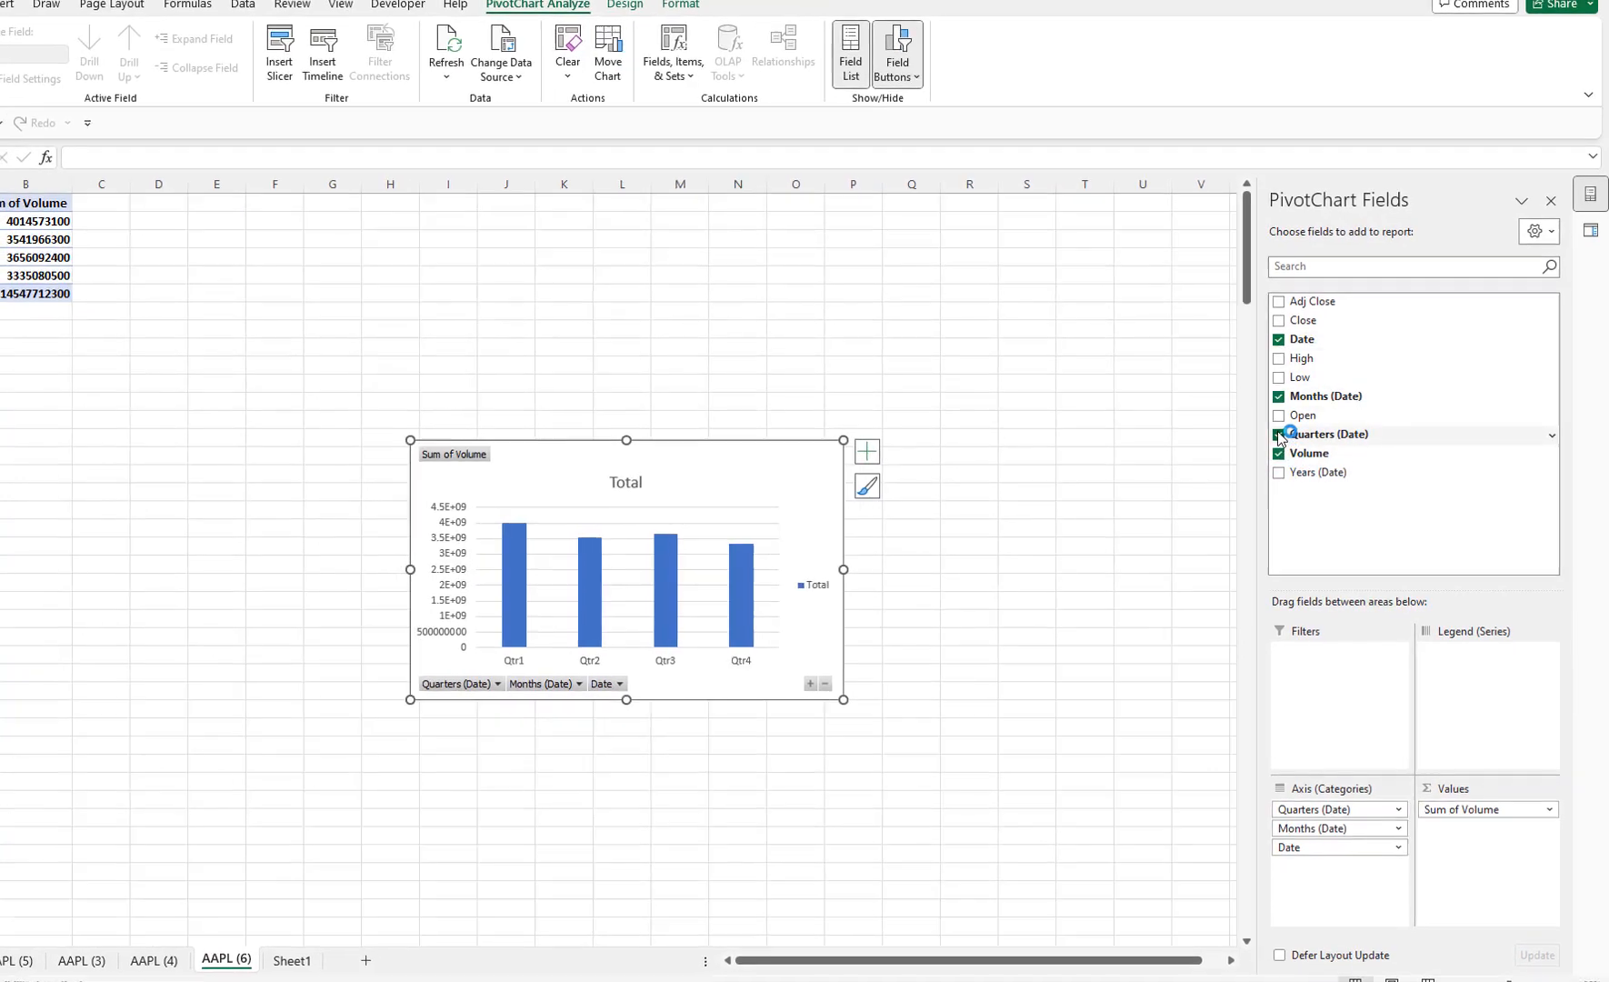
{"action": "left_click", "coordinate": [1277, 433]}
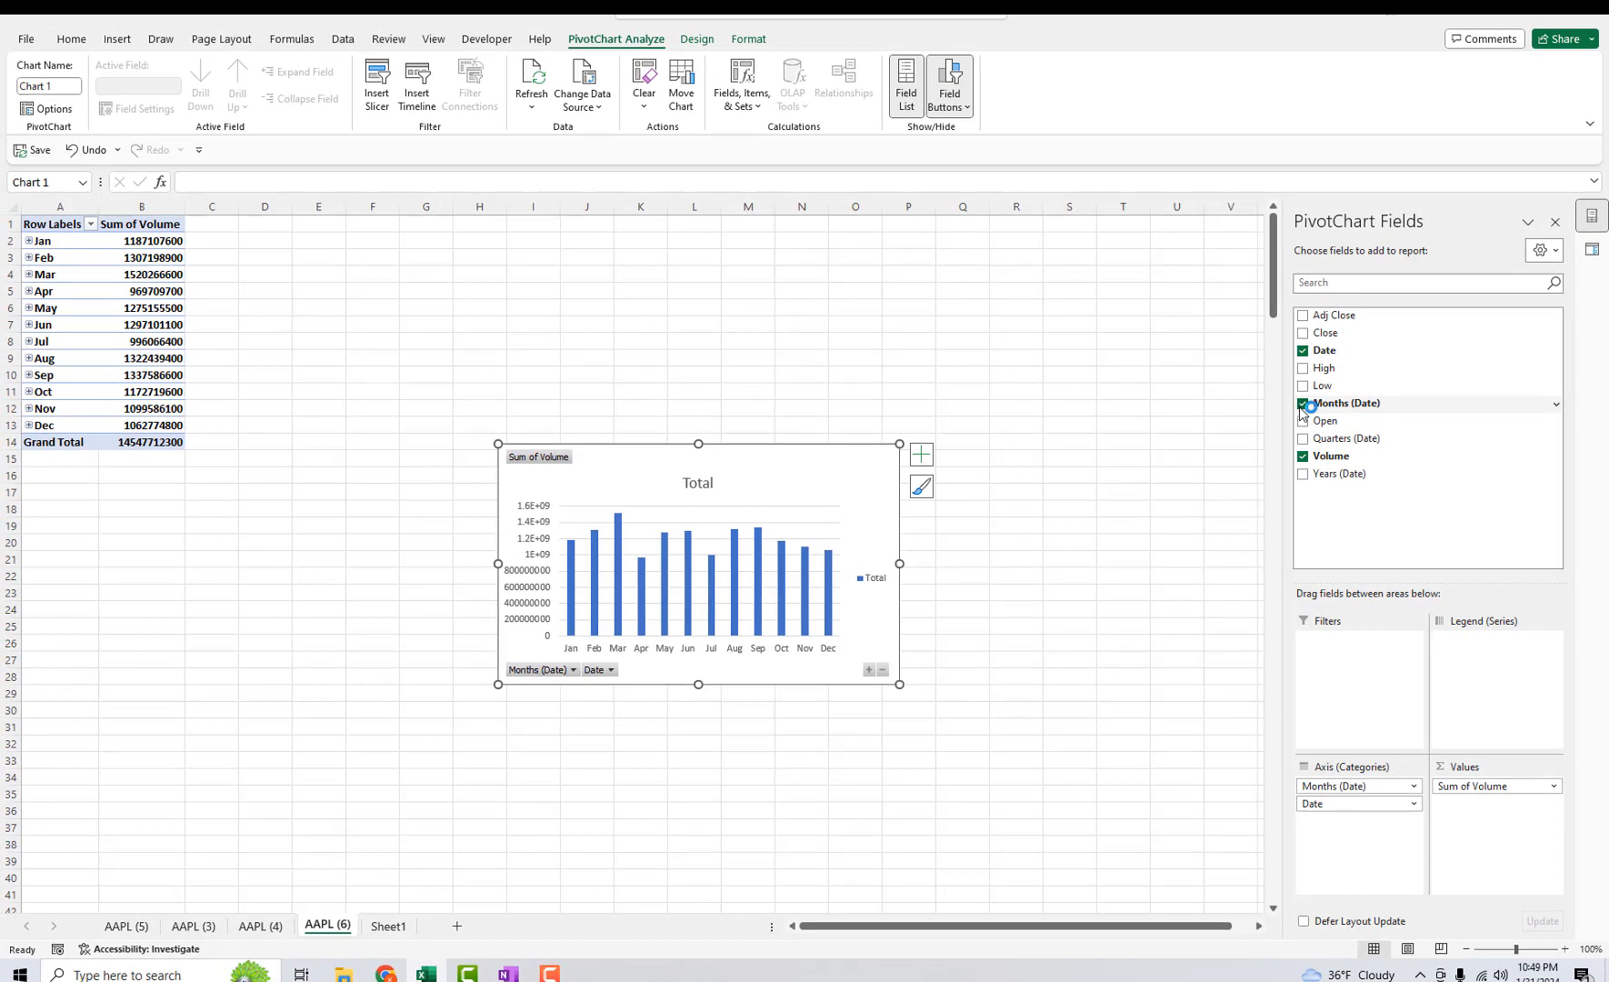
{"action": "left_click", "coordinate": [1302, 403]}
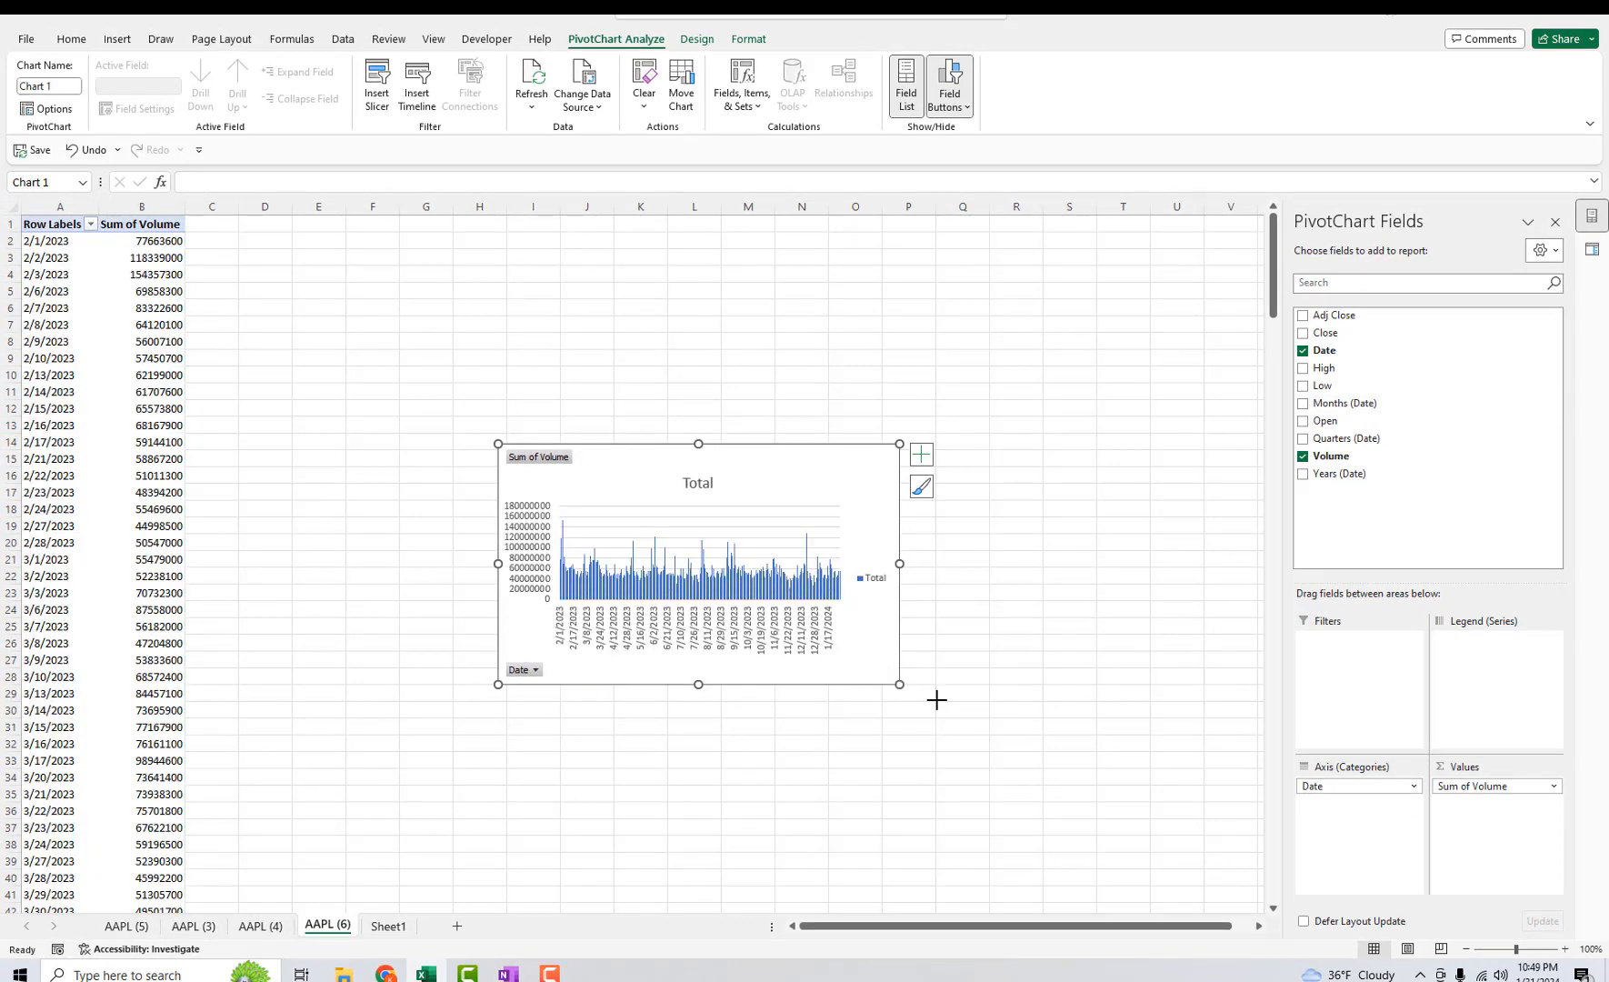
Enlarge the PivotChart on the sheet and select its title text, leaving the title as Total.
{"action": "left_click_drag", "start_coordinate": [937, 699], "coordinate": [1022, 699]}
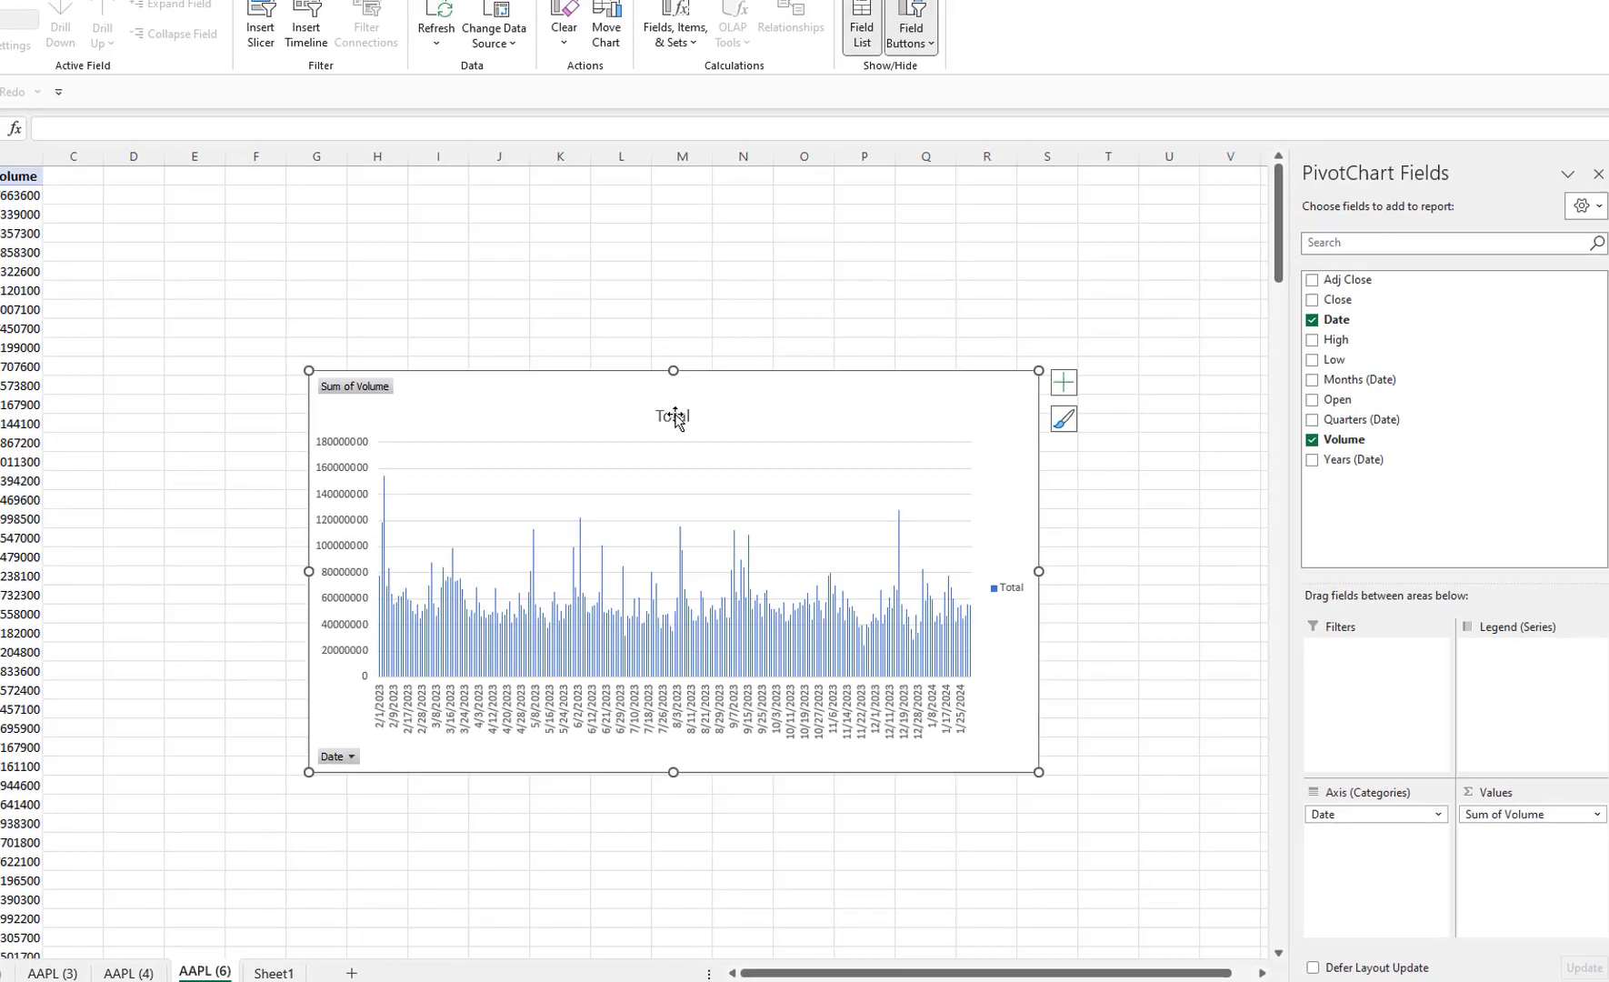
{"action": "double_click", "coordinate": [705, 412]}
{"action": "double_click", "coordinate": [705, 411]}
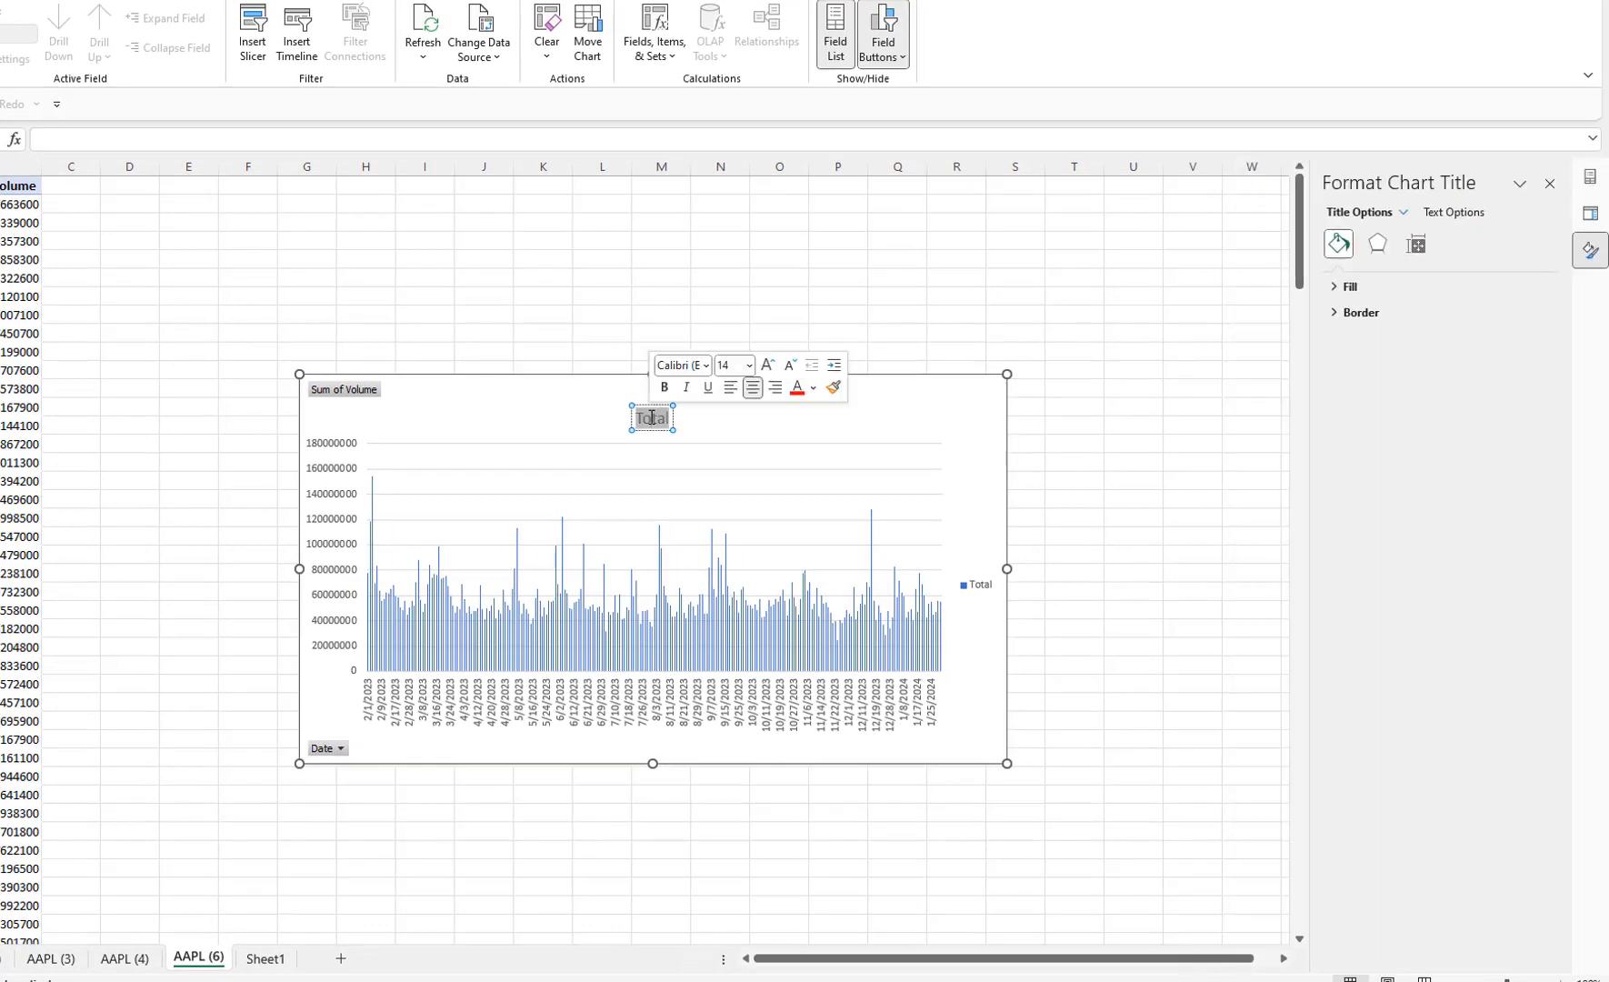
{"action": "left_click", "coordinate": [960, 432]}
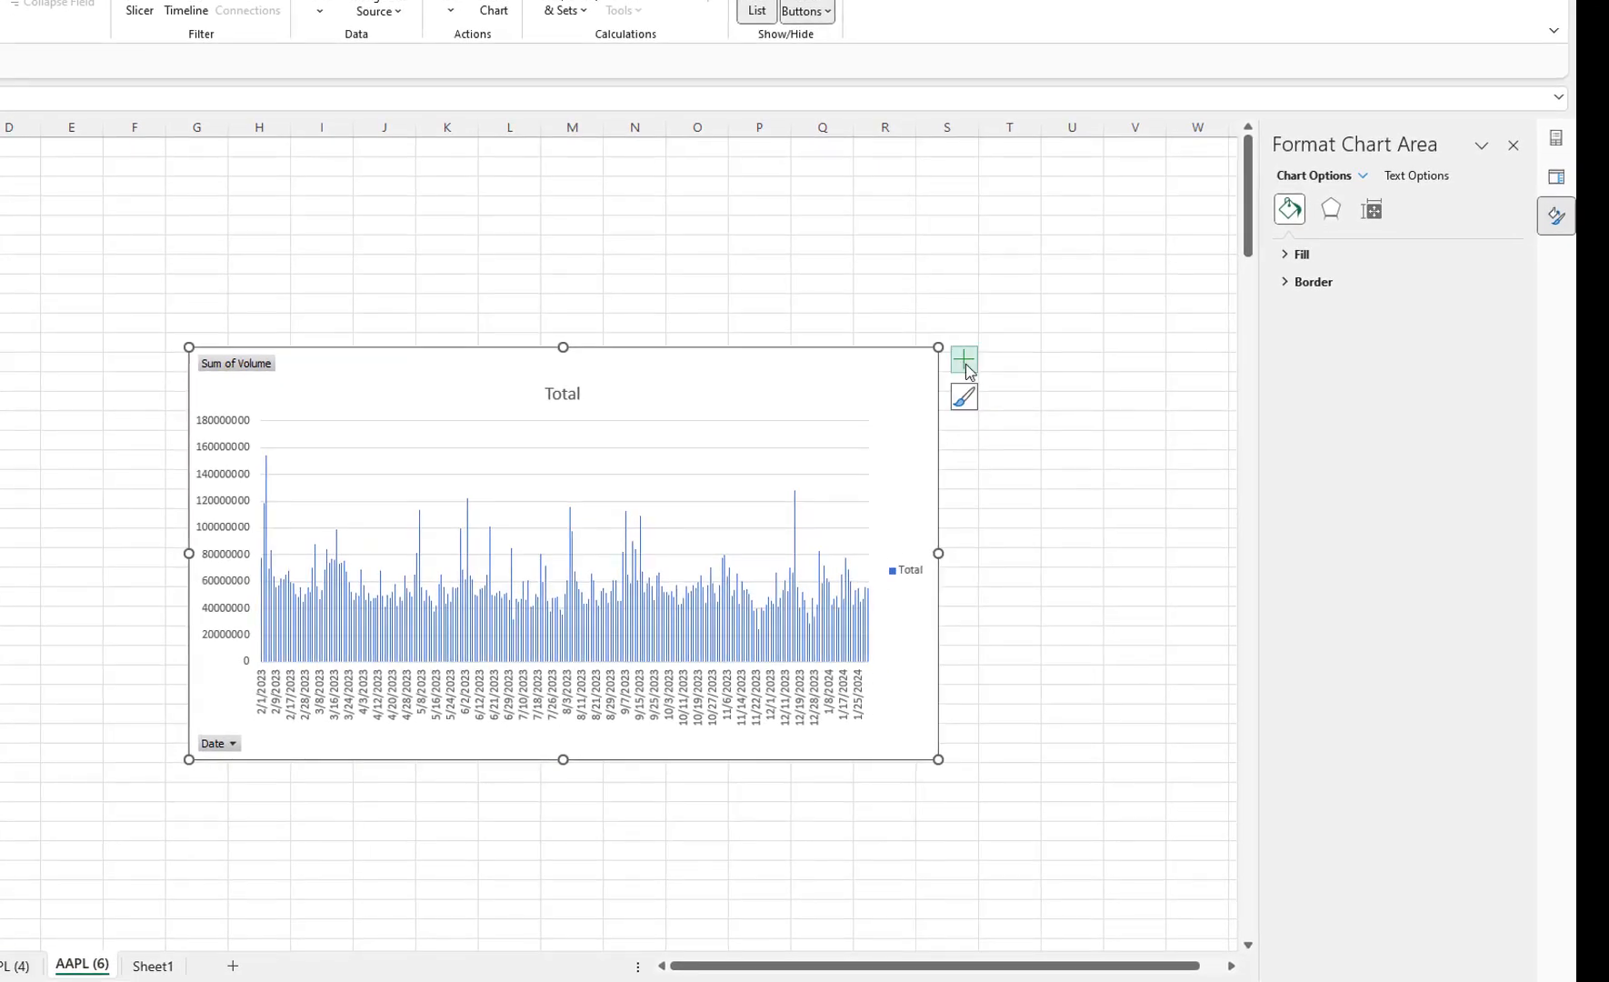
Look through the chart elements and styles, and apply the gray gradient chart style with data labels.
{"action": "left_click", "coordinate": [969, 366]}
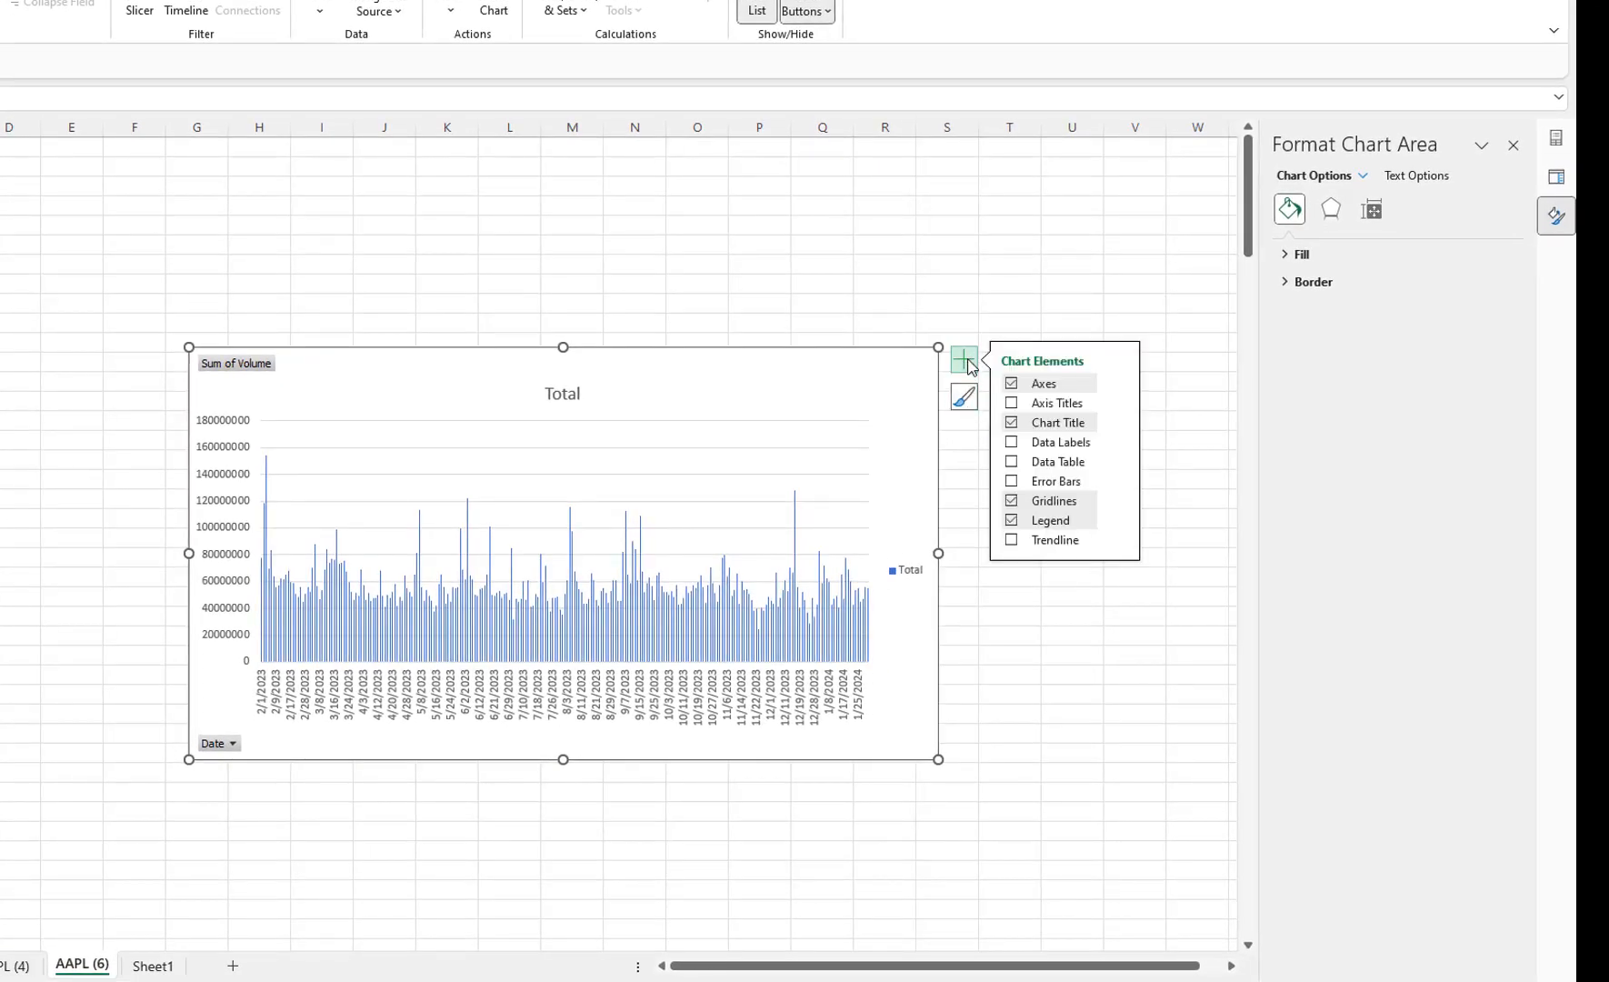
{"action": "left_click", "coordinate": [964, 400]}
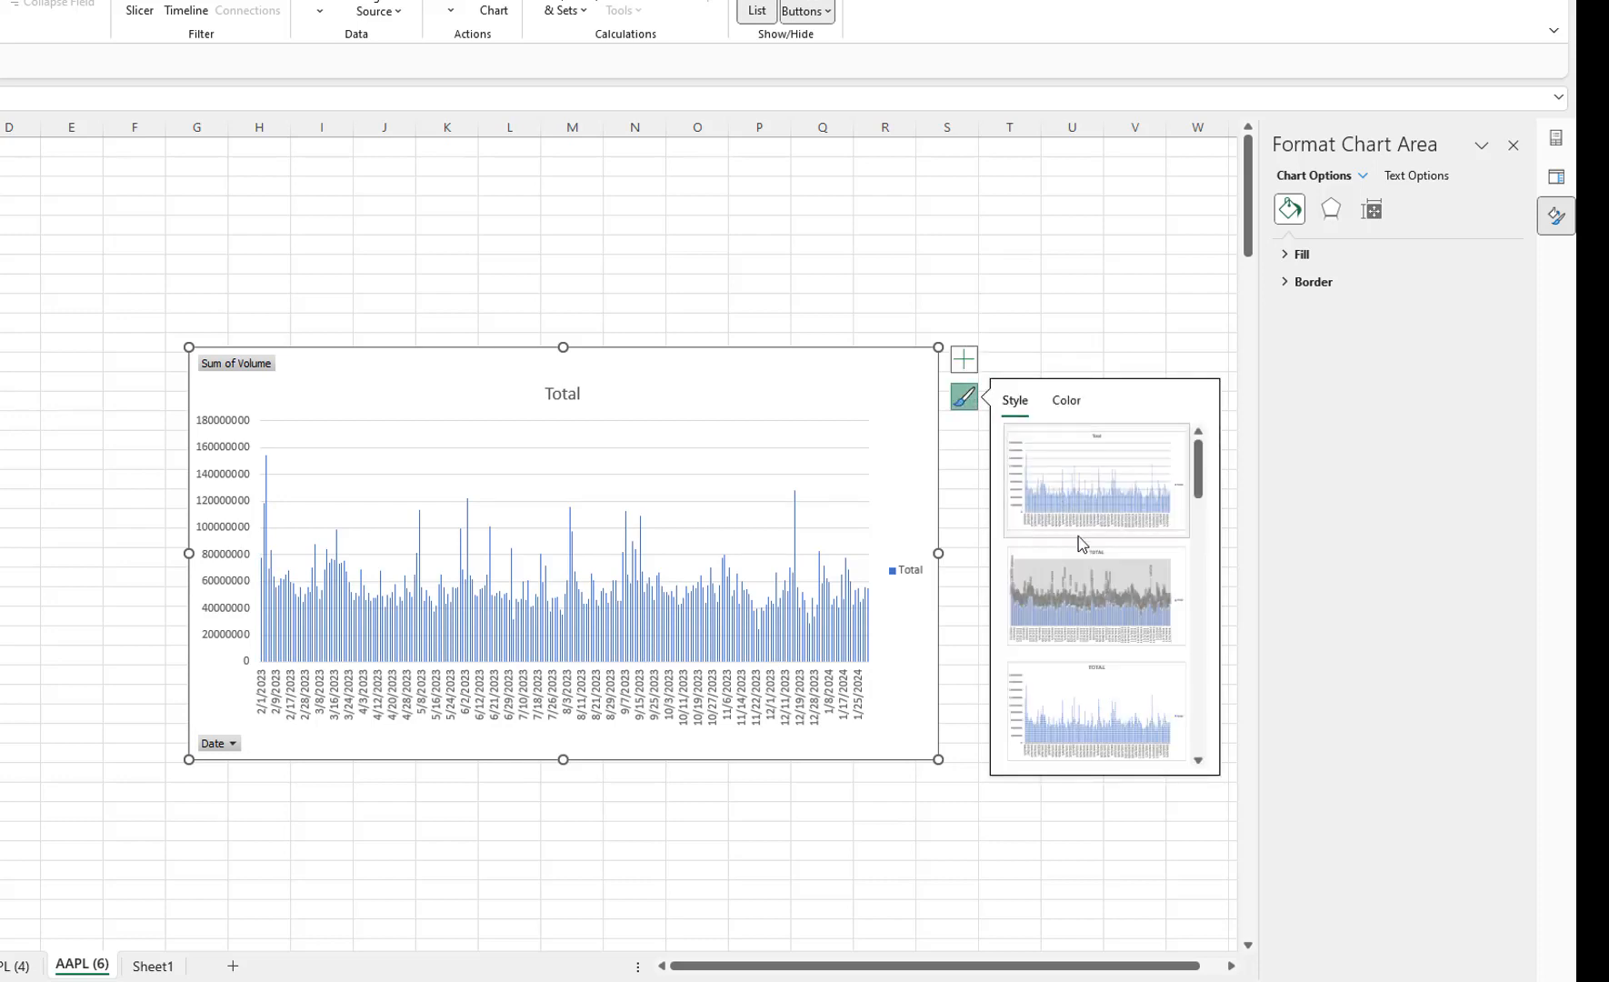
{"action": "scroll", "coordinate": [1098, 705], "scroll_direction": "down", "scroll_amount": 3}
{"action": "scroll", "coordinate": [1100, 707], "scroll_direction": "up", "scroll_amount": 1}
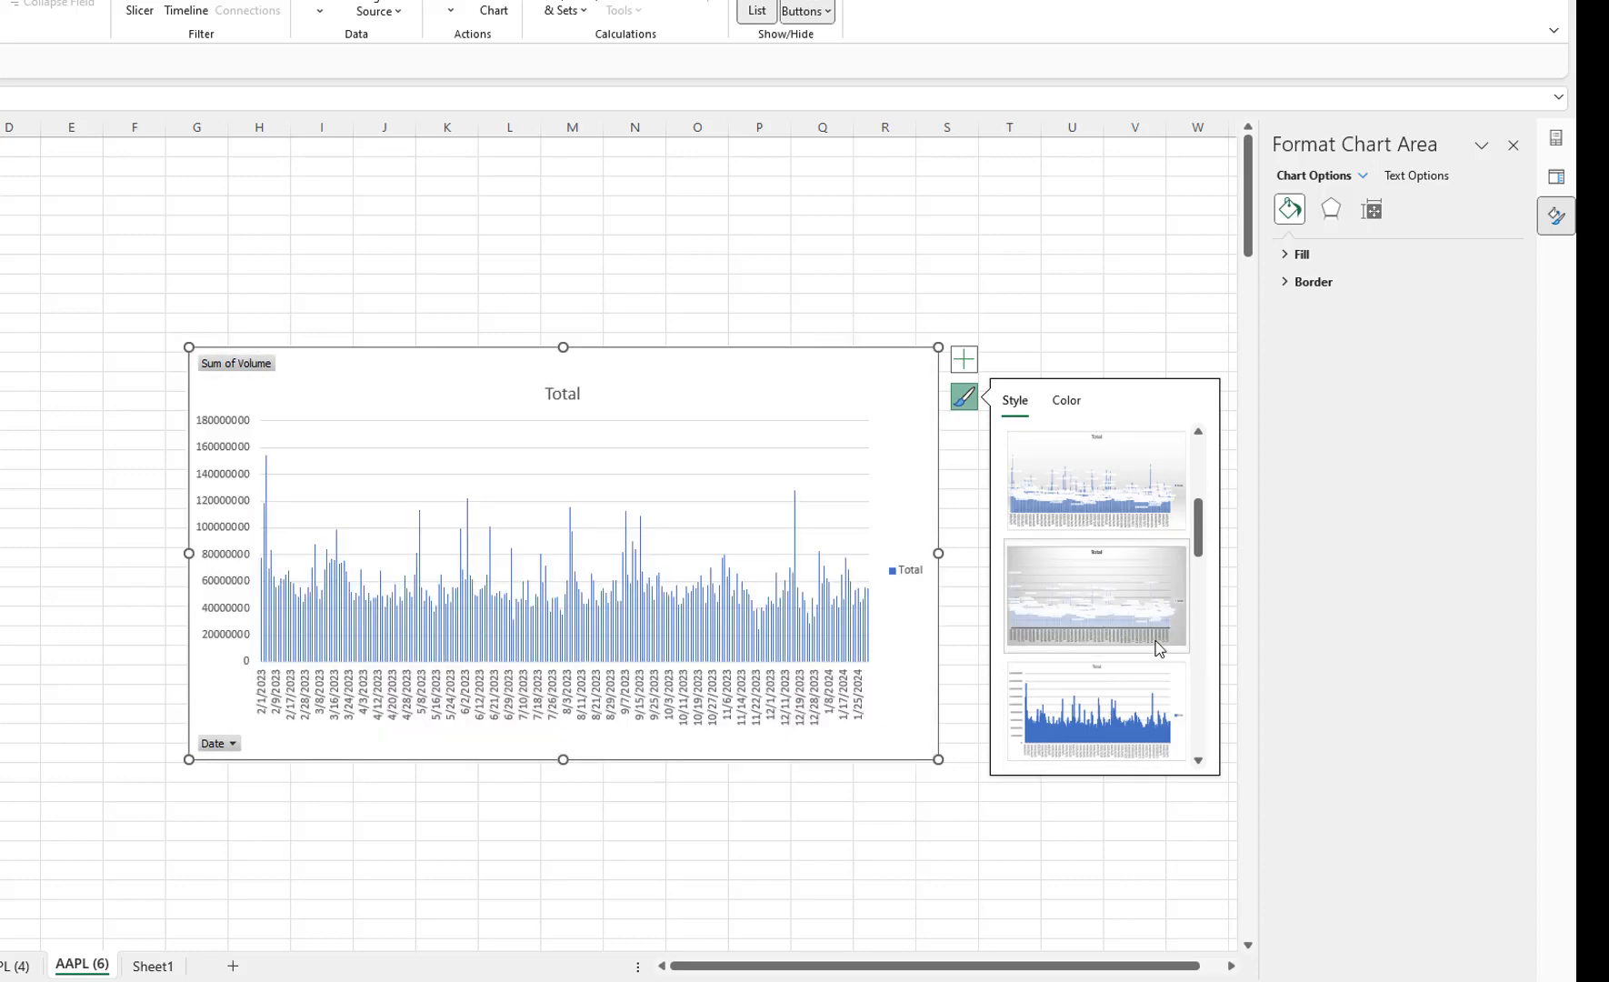
{"action": "left_click", "coordinate": [1053, 543]}
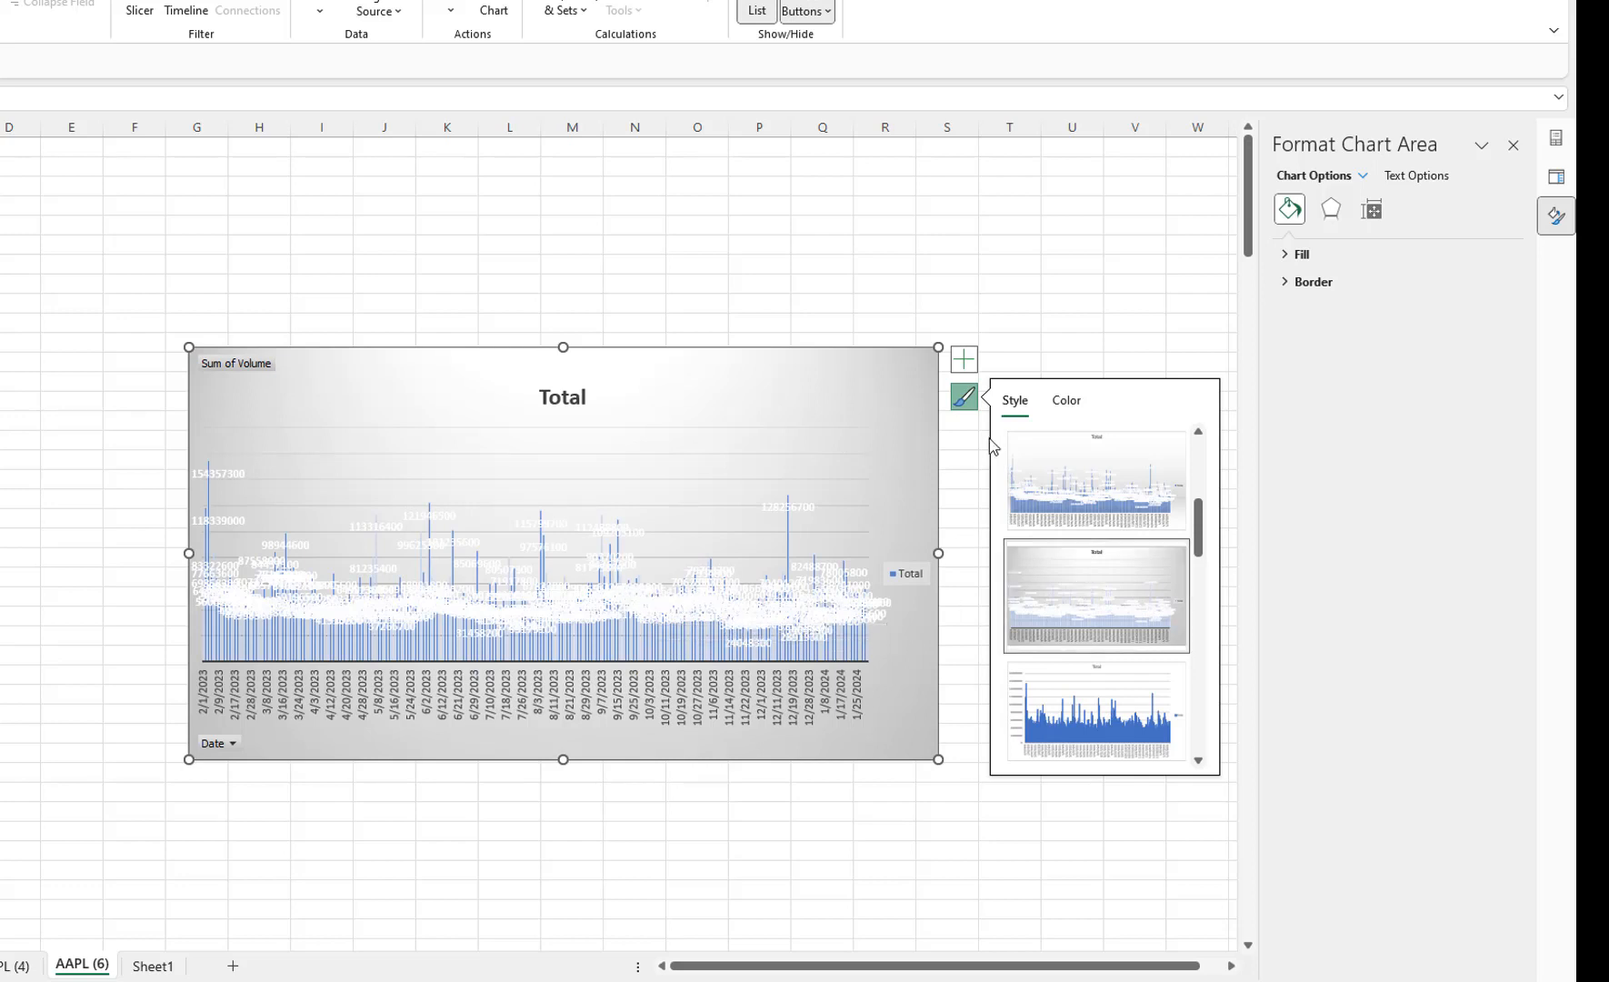
Remove the data labels from the chart, add a linear trendline and open its formatting options.
{"action": "left_click", "coordinate": [965, 368]}
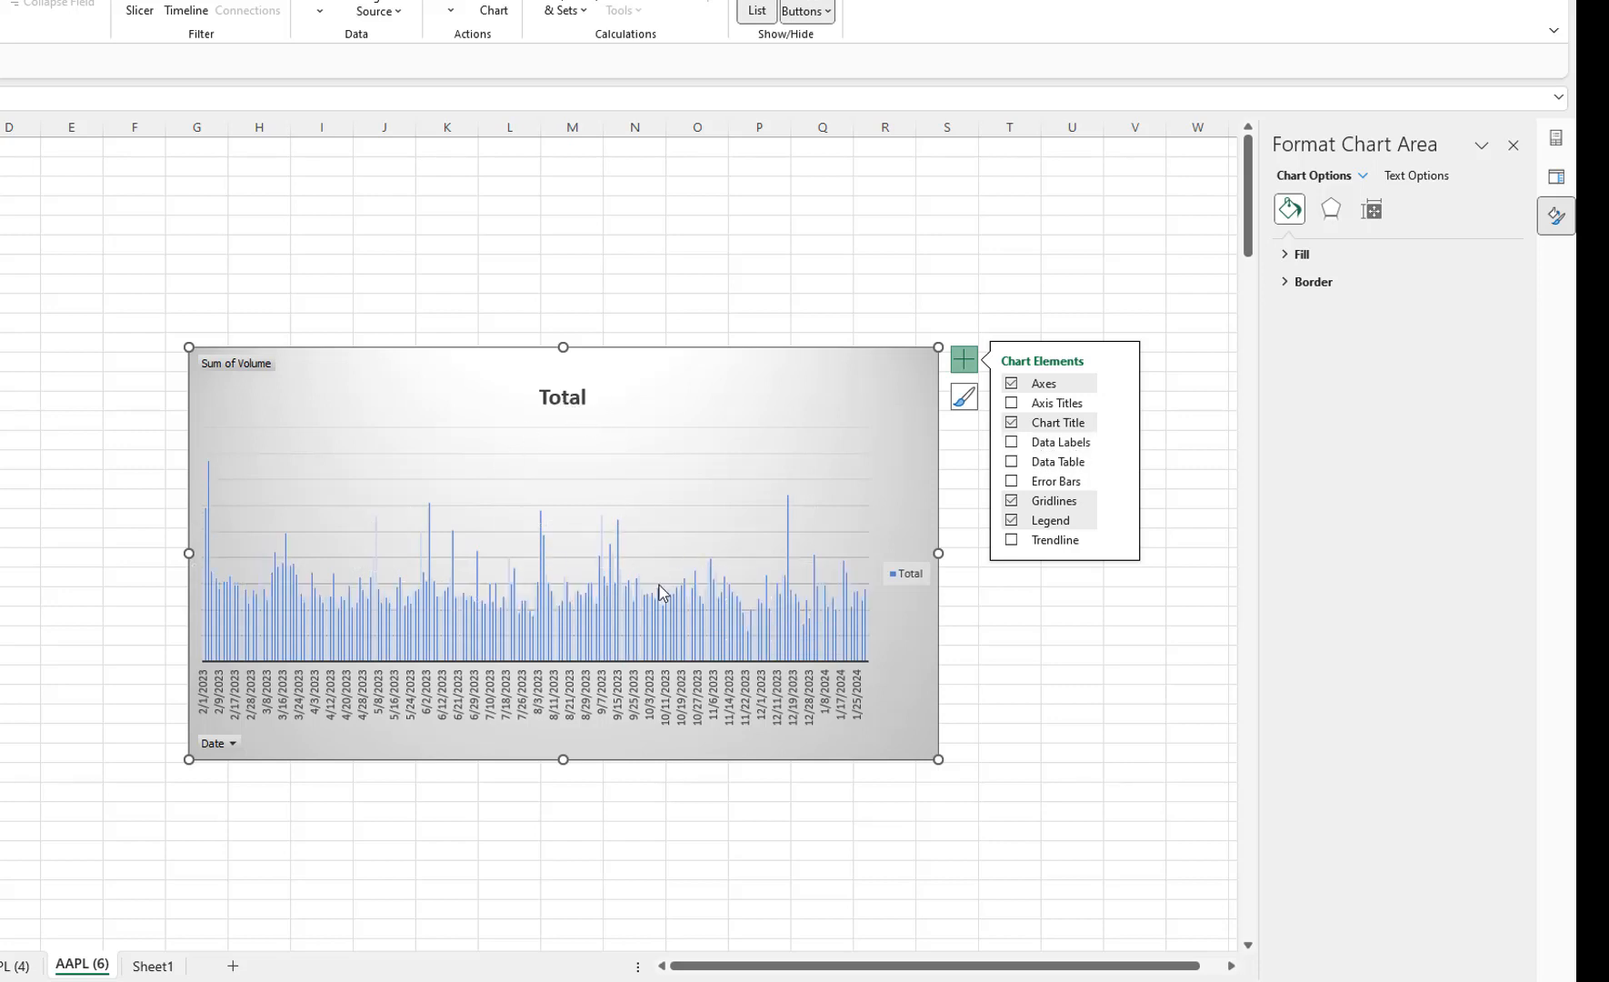
{"action": "left_click", "coordinate": [1124, 546]}
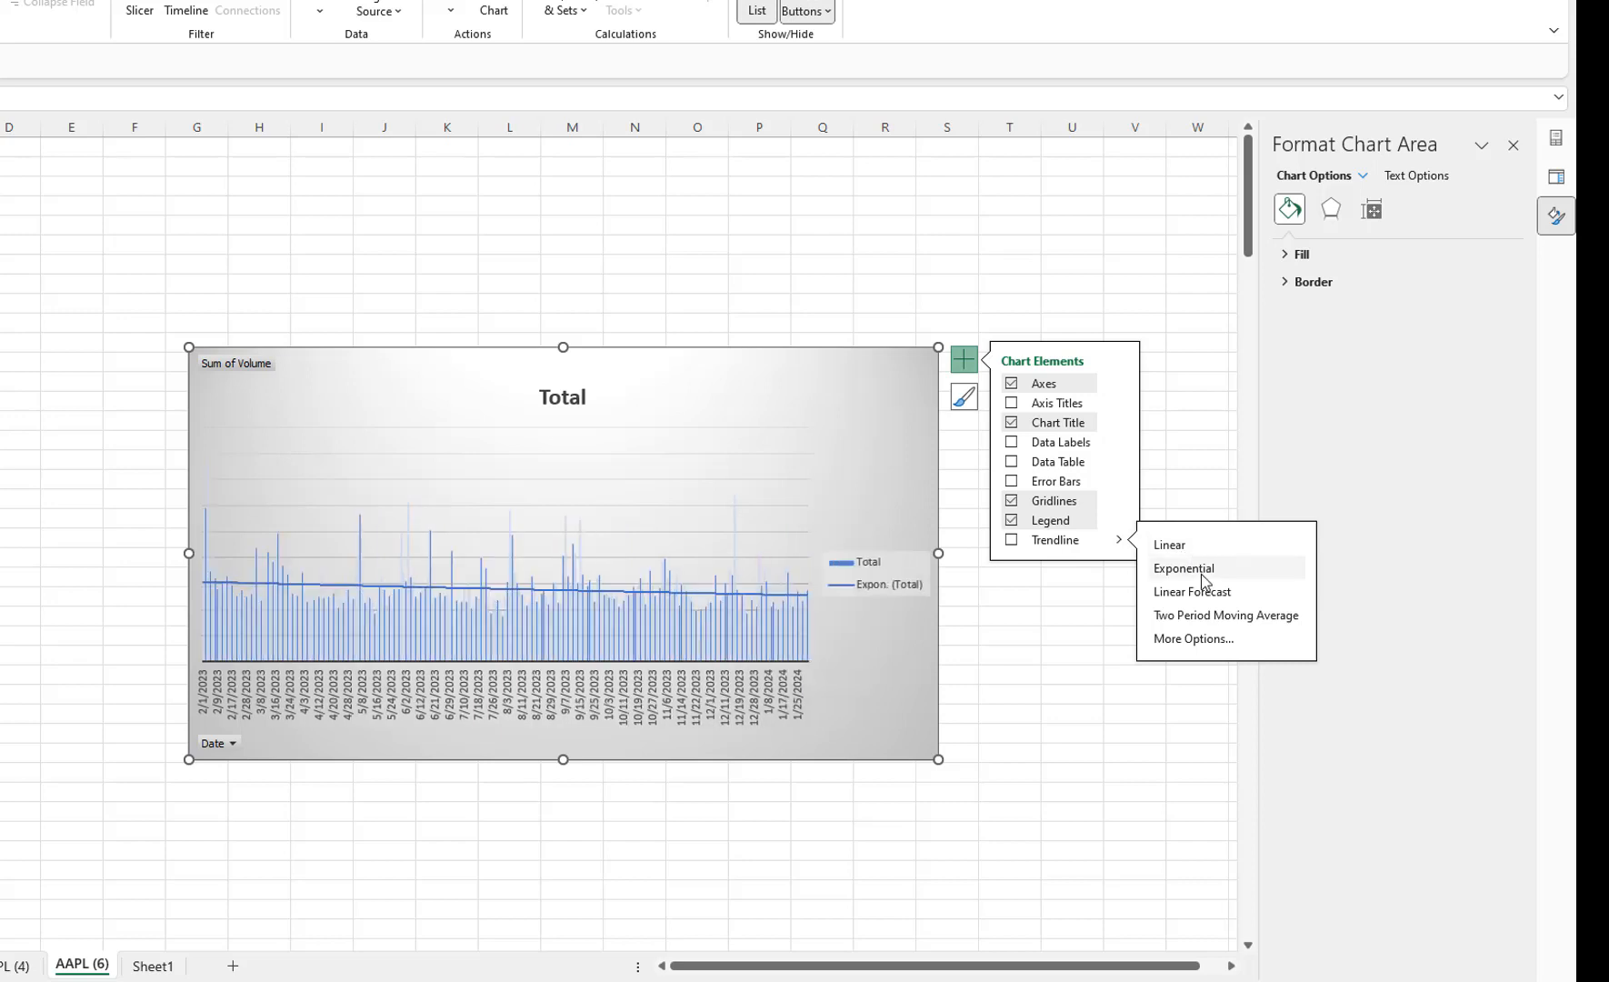
{"action": "left_click", "coordinate": [1211, 641]}
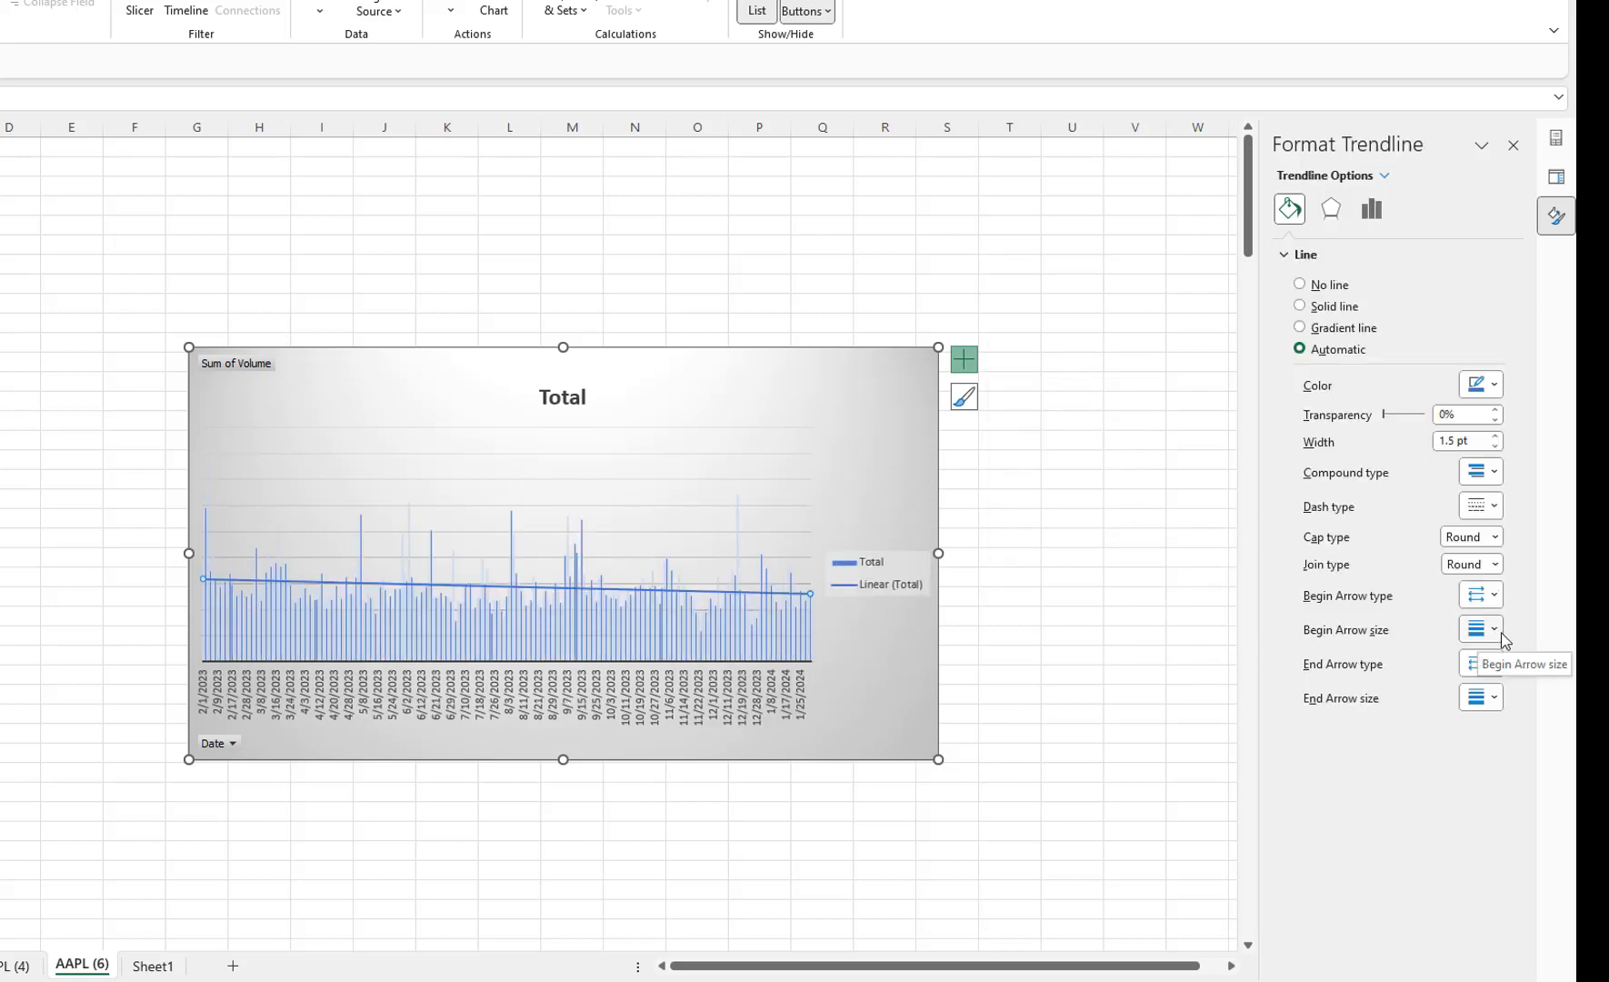
Try Colorful Palette 4 and the gray monochromatic palette on the chart, and choose the dark-to-light blue monochromatic palette.
{"action": "left_click", "coordinate": [966, 400]}
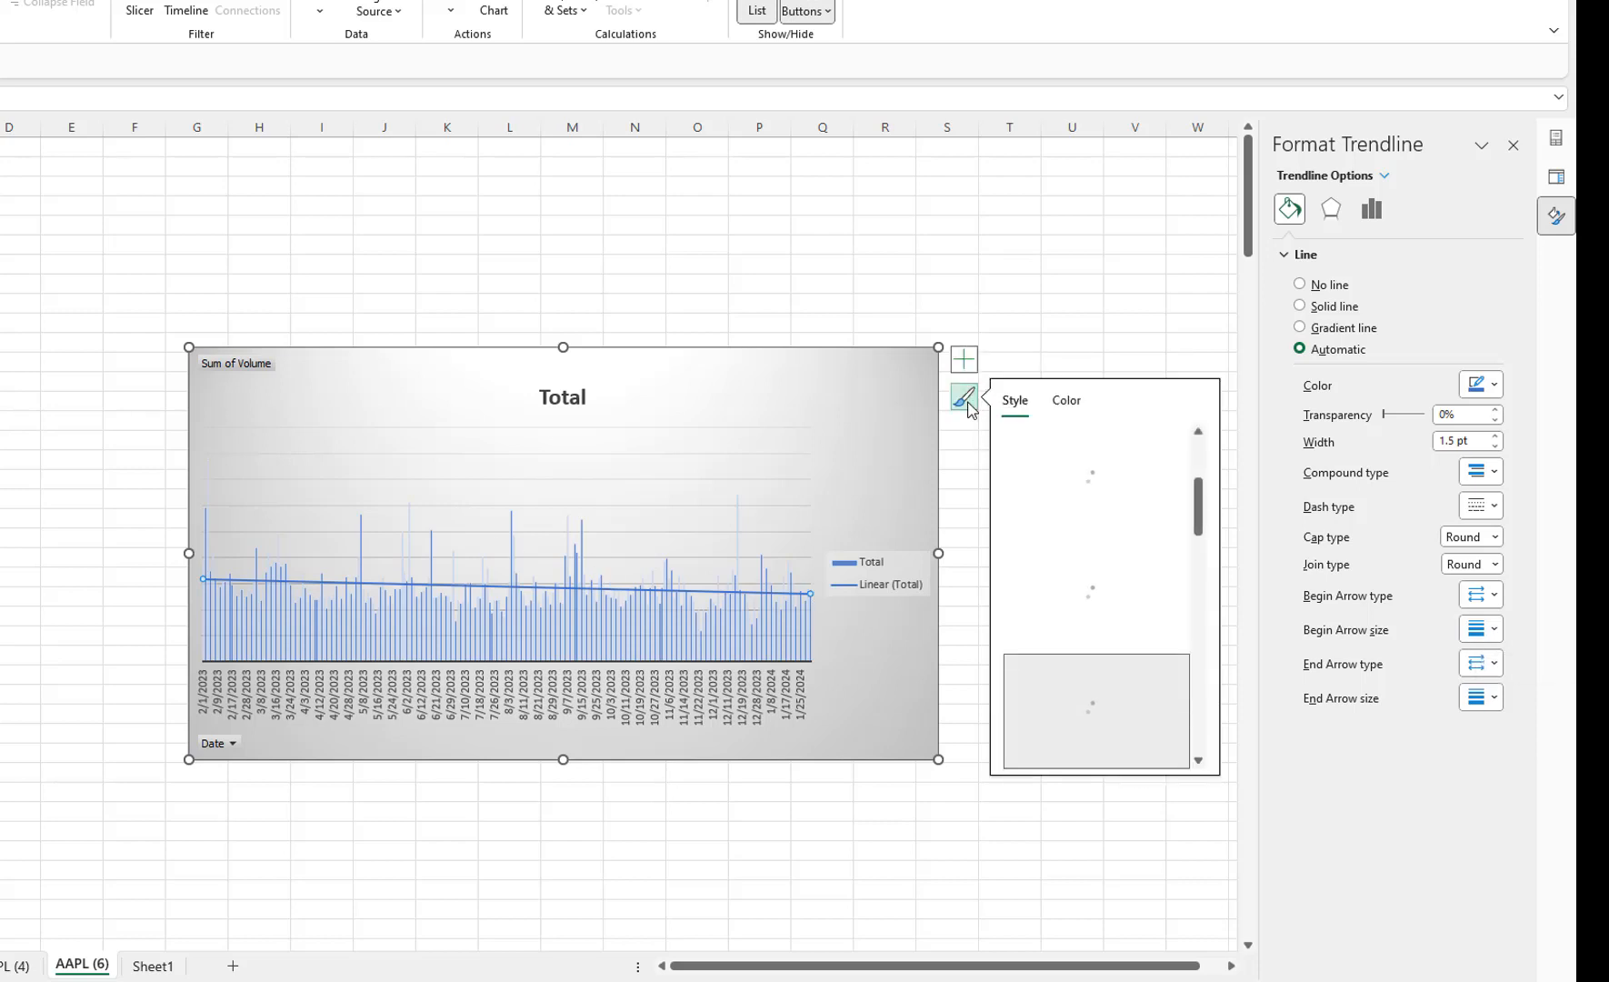
{"action": "left_click", "coordinate": [1067, 402]}
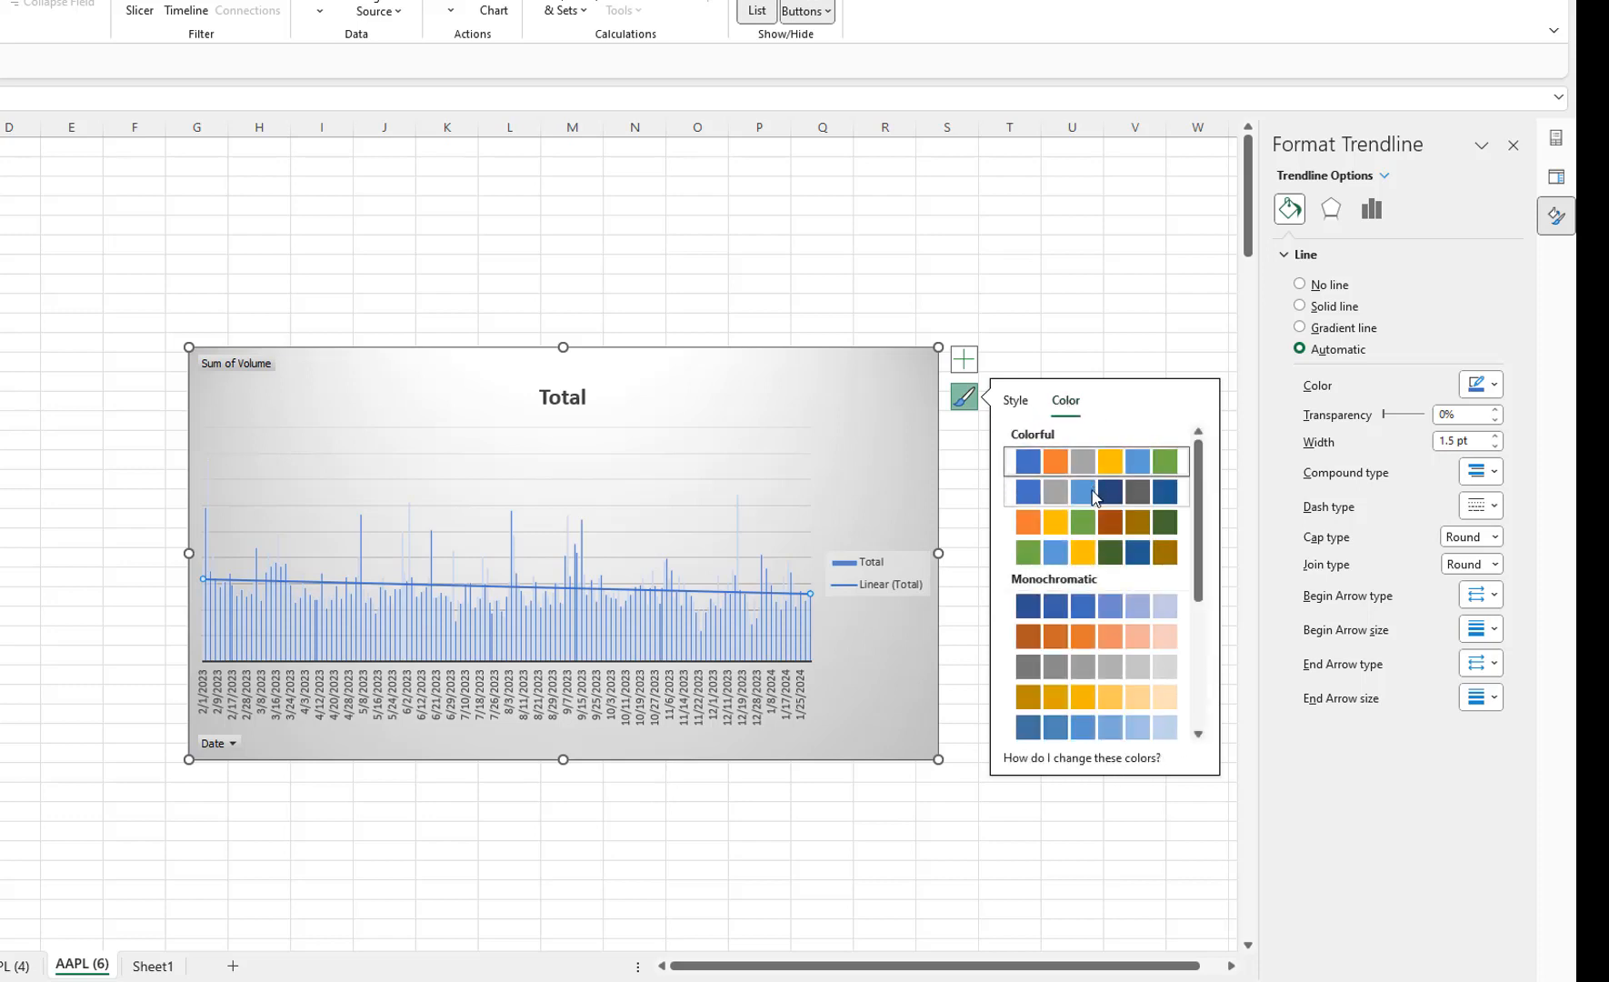
{"action": "left_click", "coordinate": [1120, 557]}
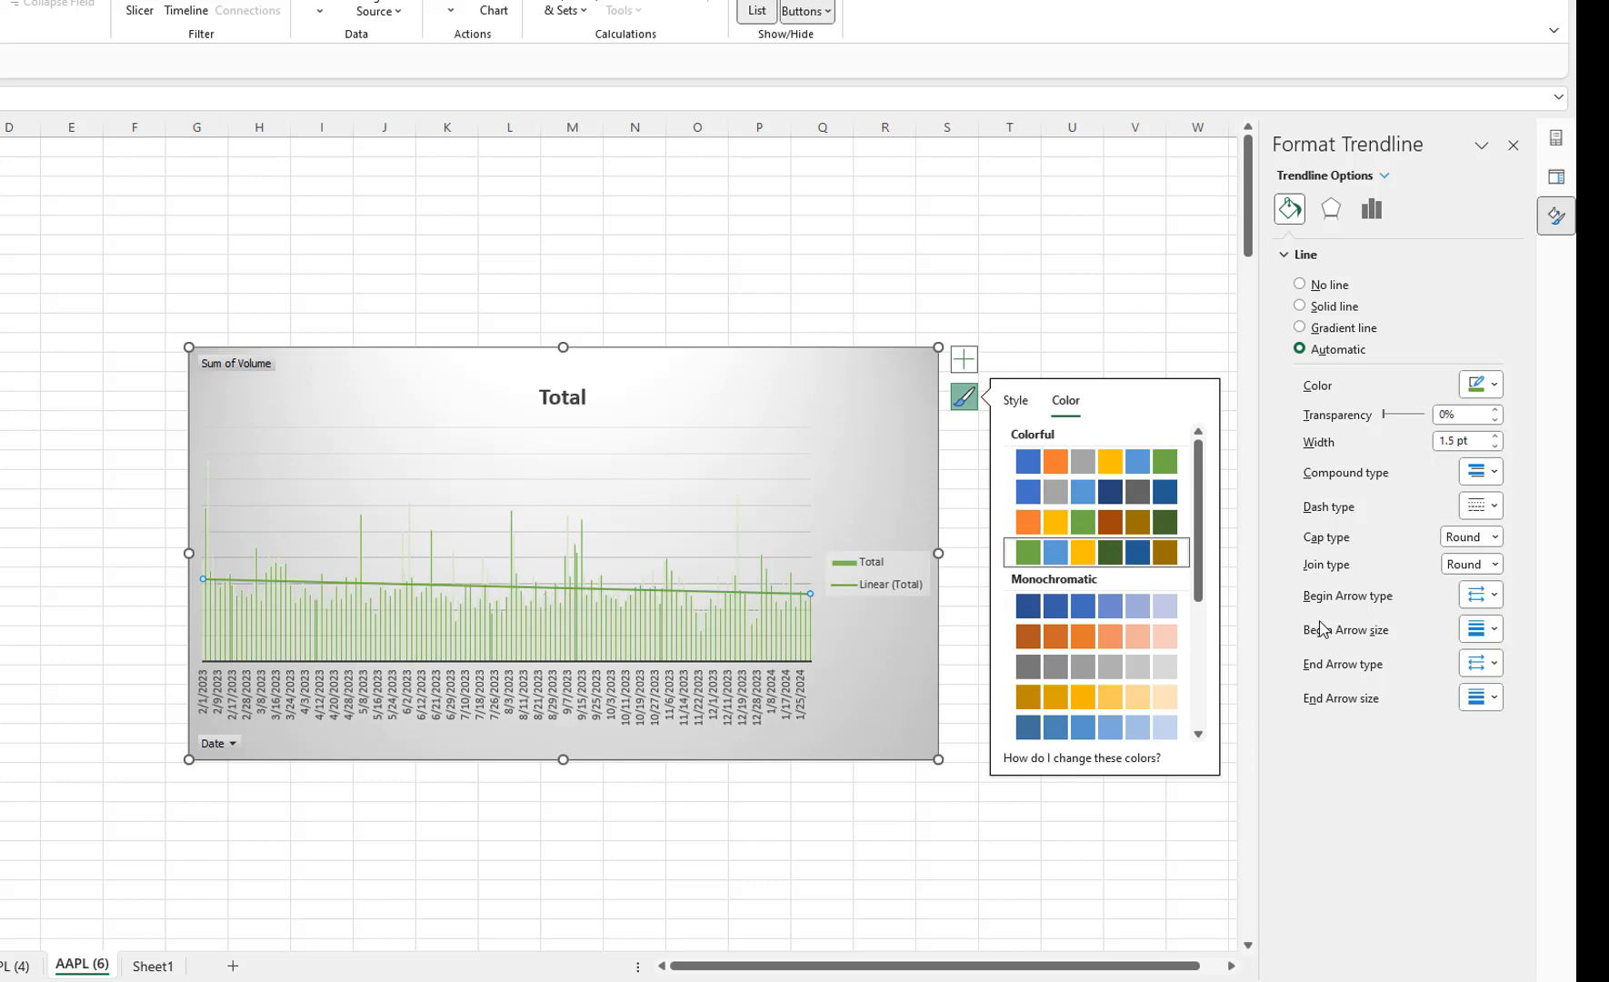
{"action": "left_click", "coordinate": [1112, 607]}
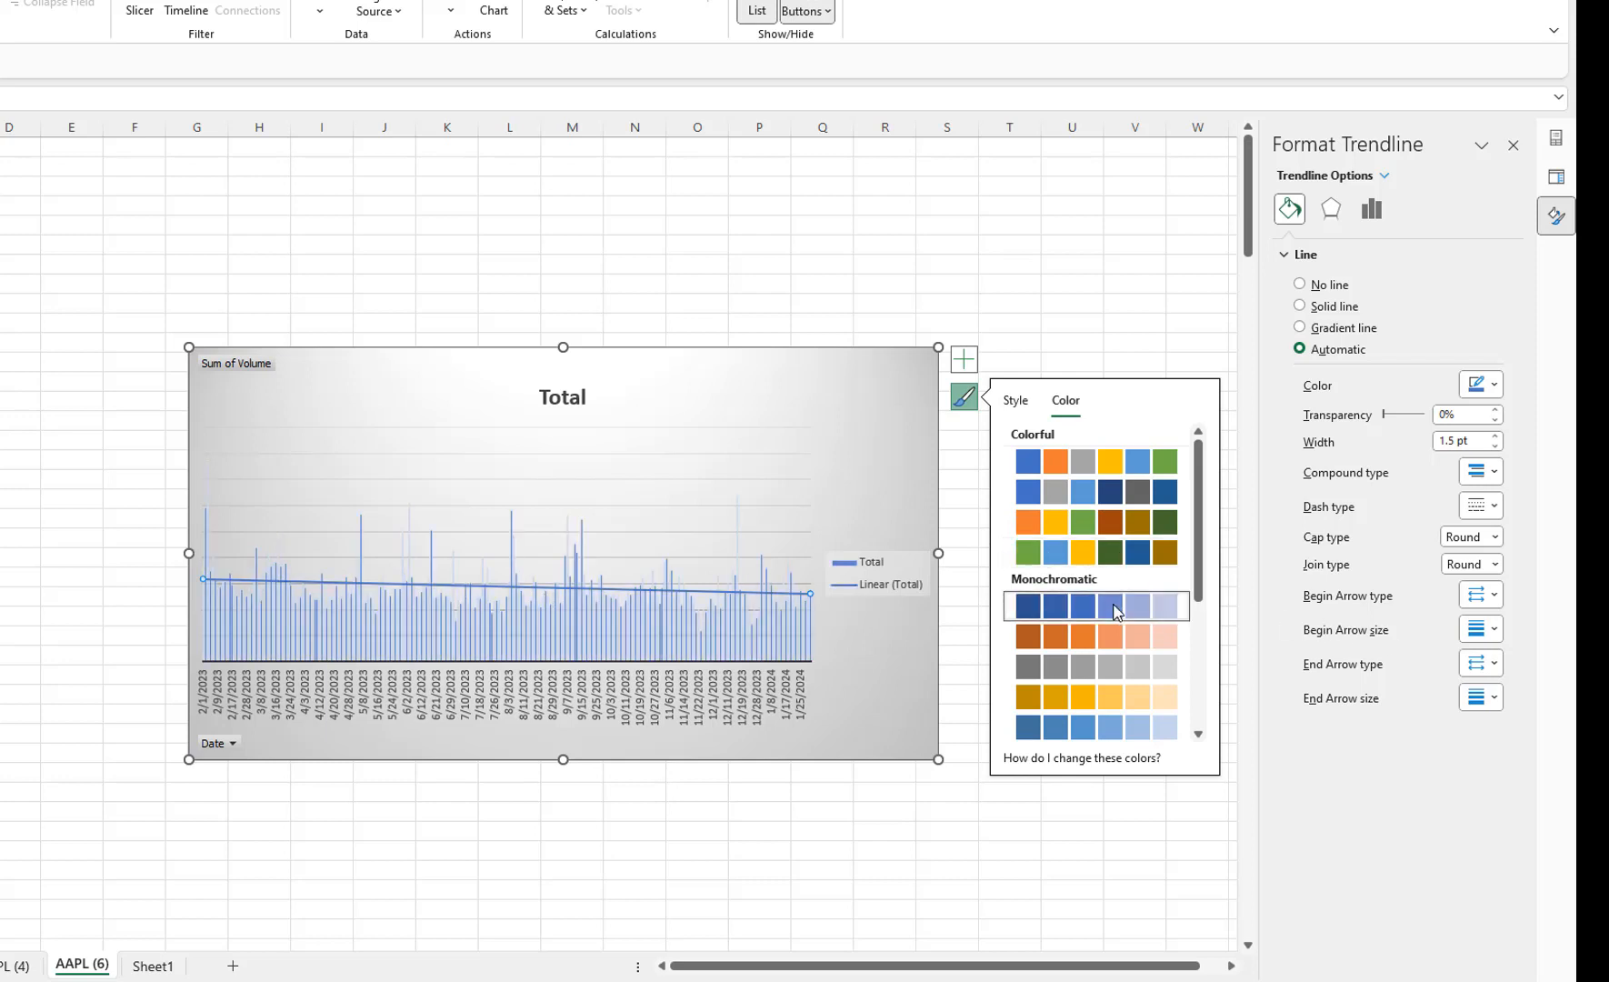
{"action": "left_click", "coordinate": [1109, 655]}
{"action": "scroll", "coordinate": [1108, 654], "scroll_direction": "down", "scroll_amount": 3}
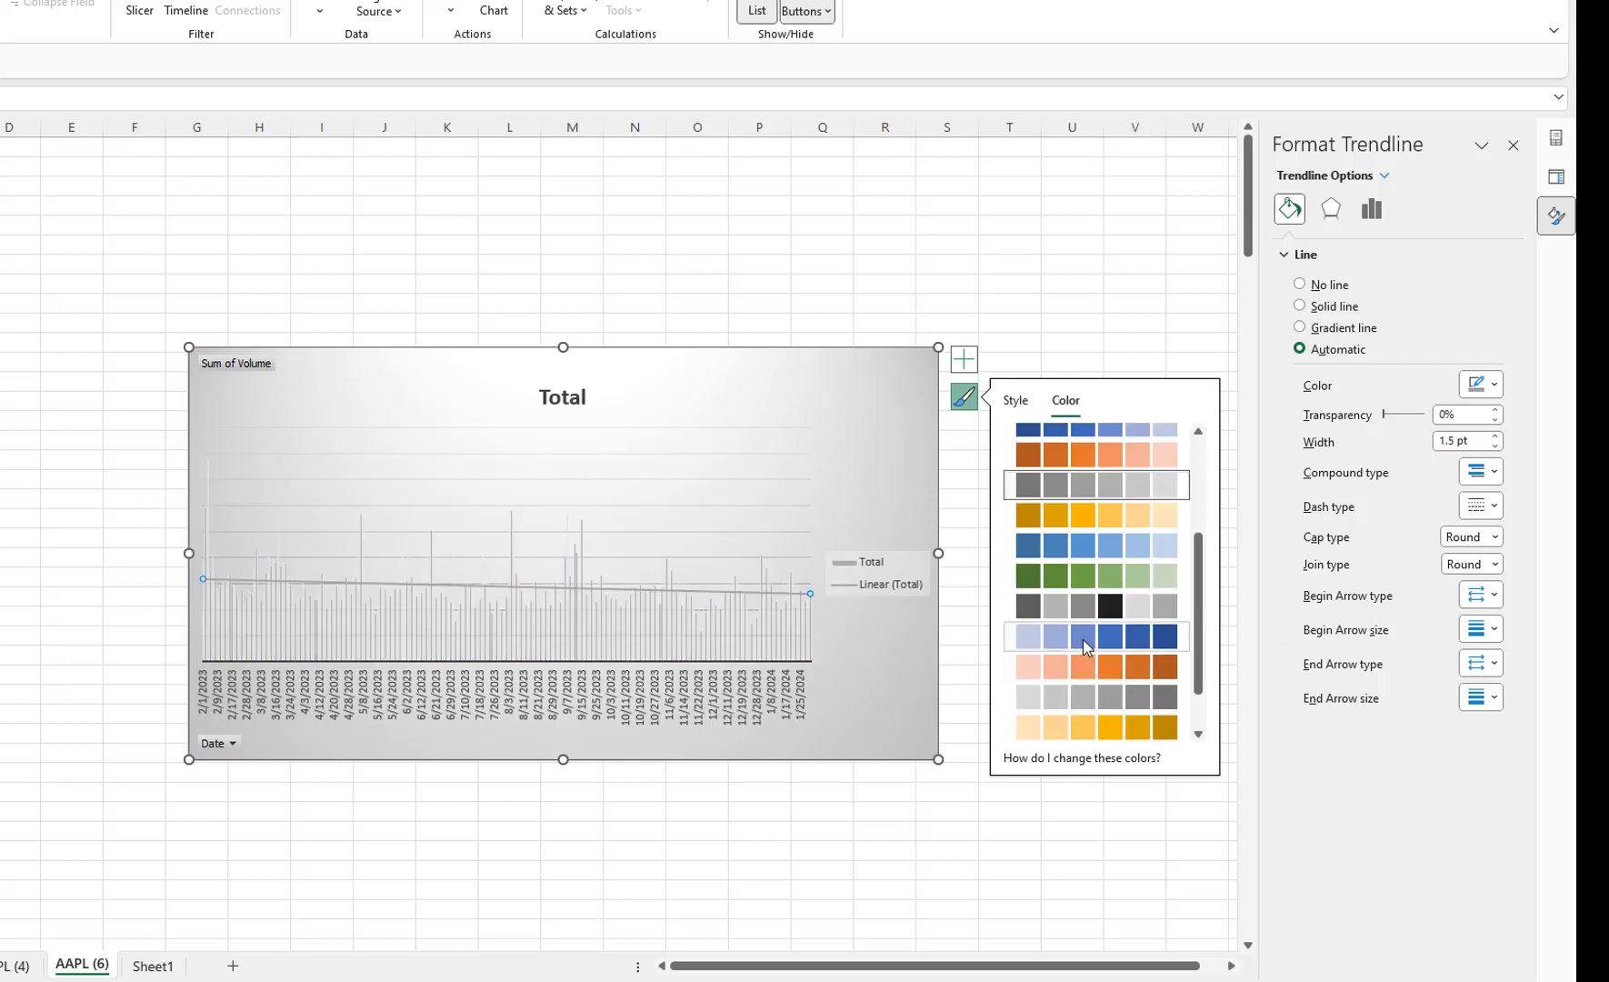
{"action": "left_click", "coordinate": [1082, 638]}
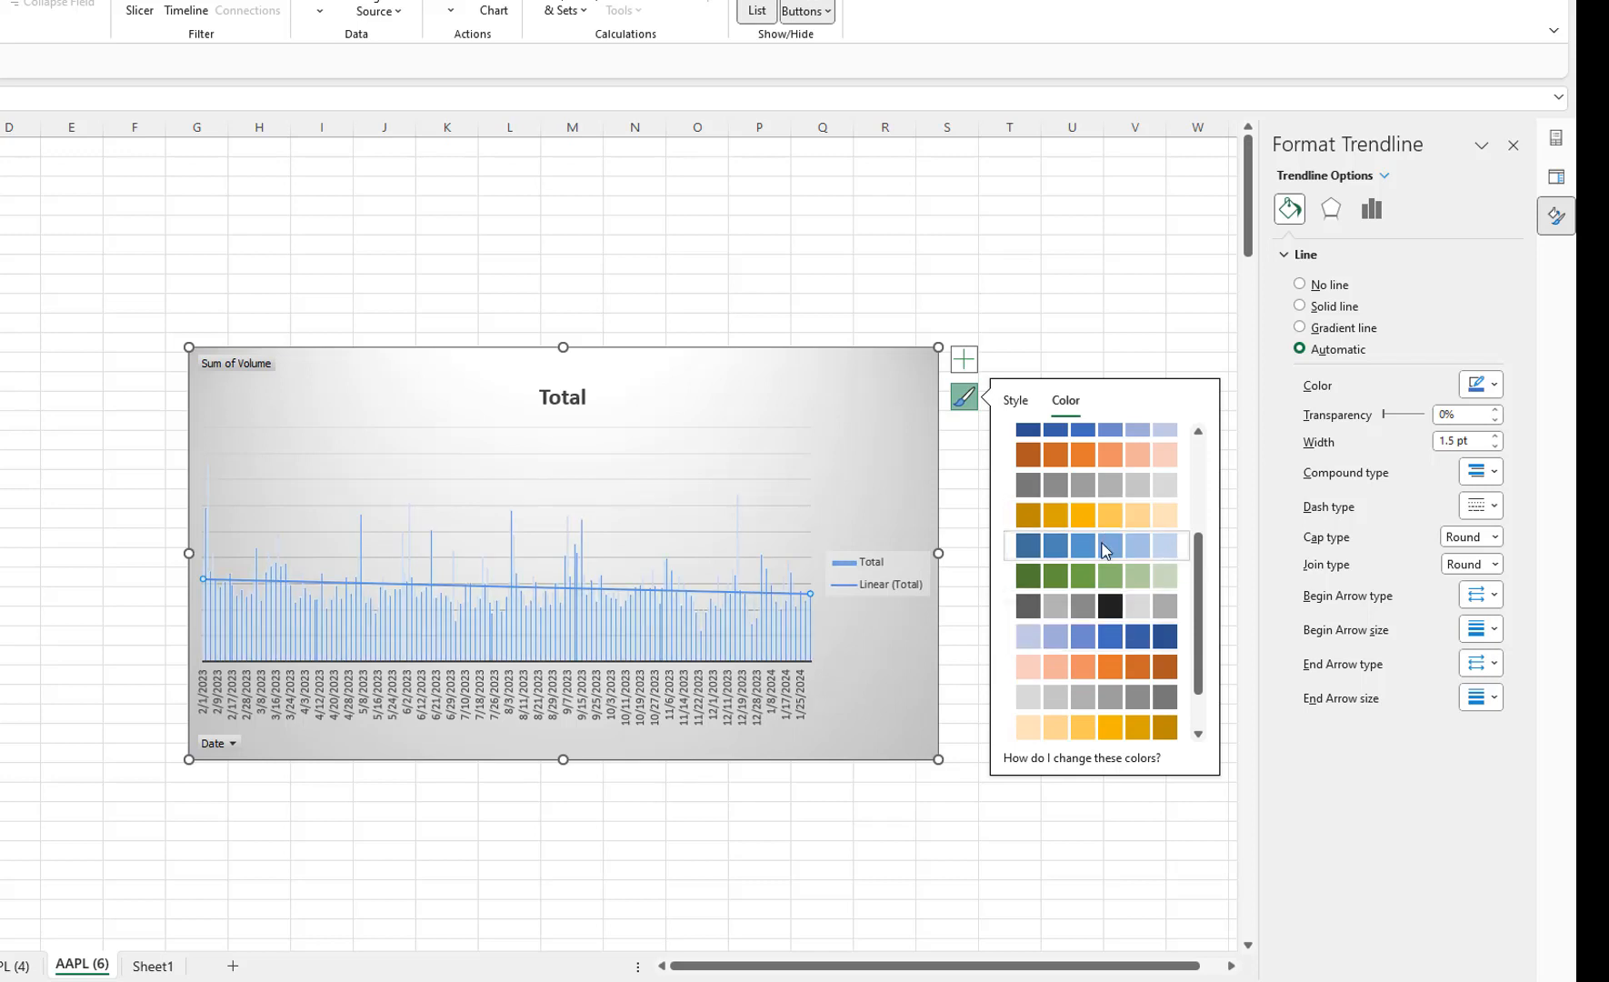
{"action": "scroll", "coordinate": [1105, 550], "scroll_direction": "up", "scroll_amount": 1}
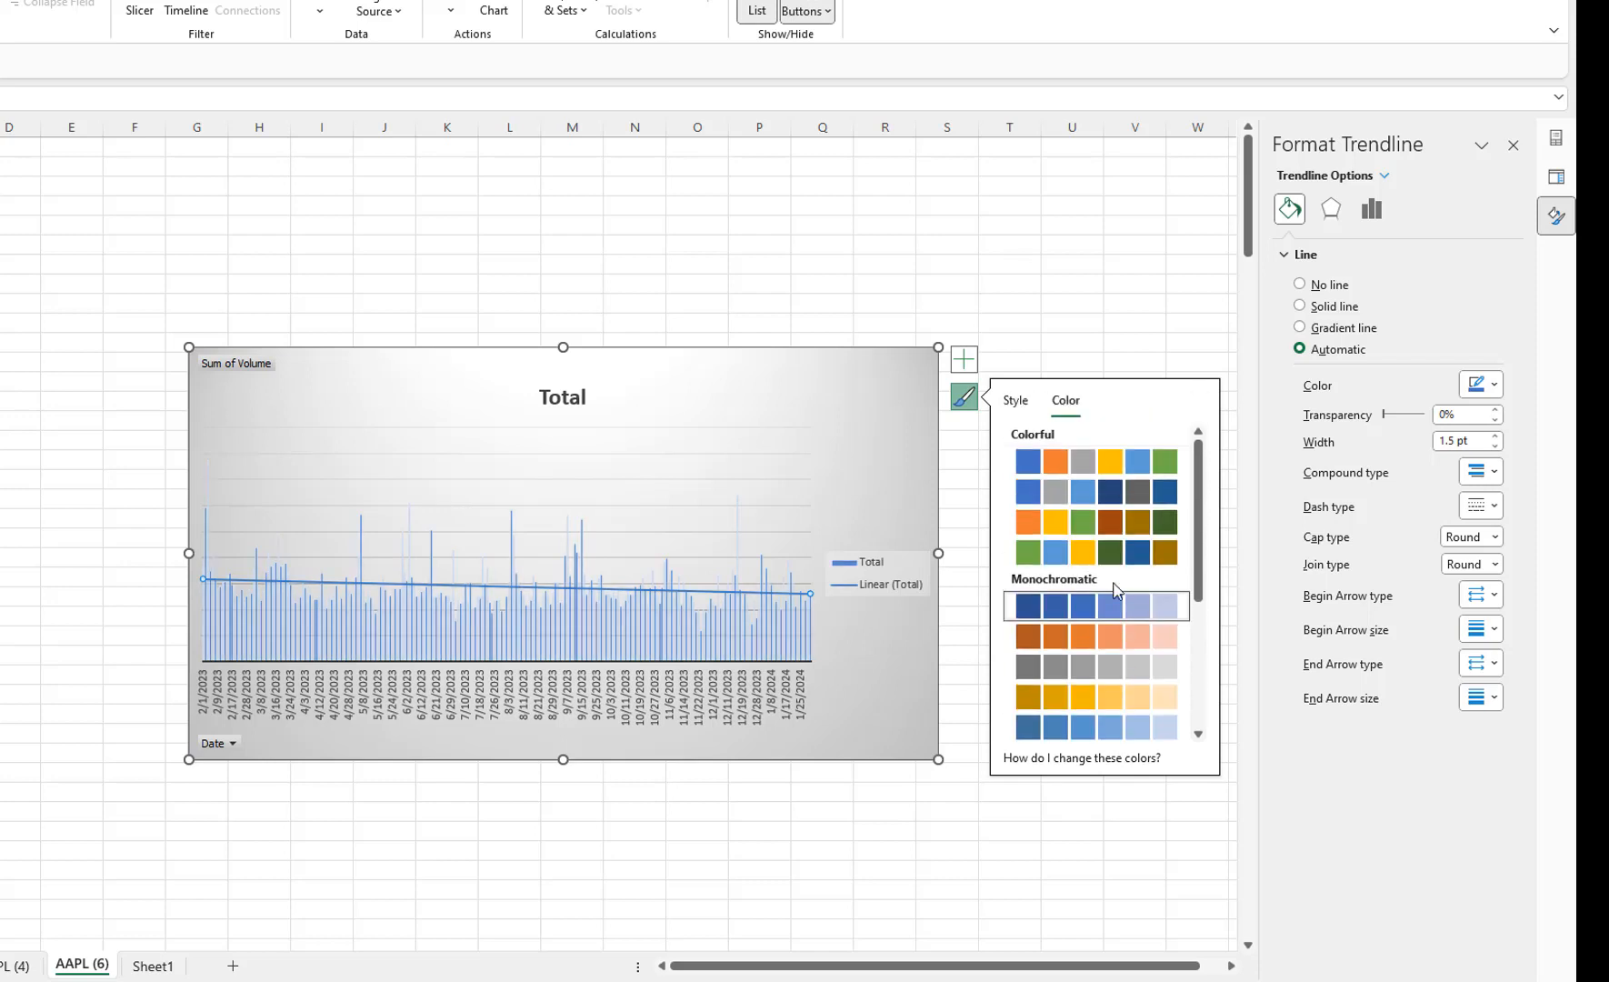
{"action": "scroll", "coordinate": [1109, 593], "scroll_direction": "down", "scroll_amount": 5}
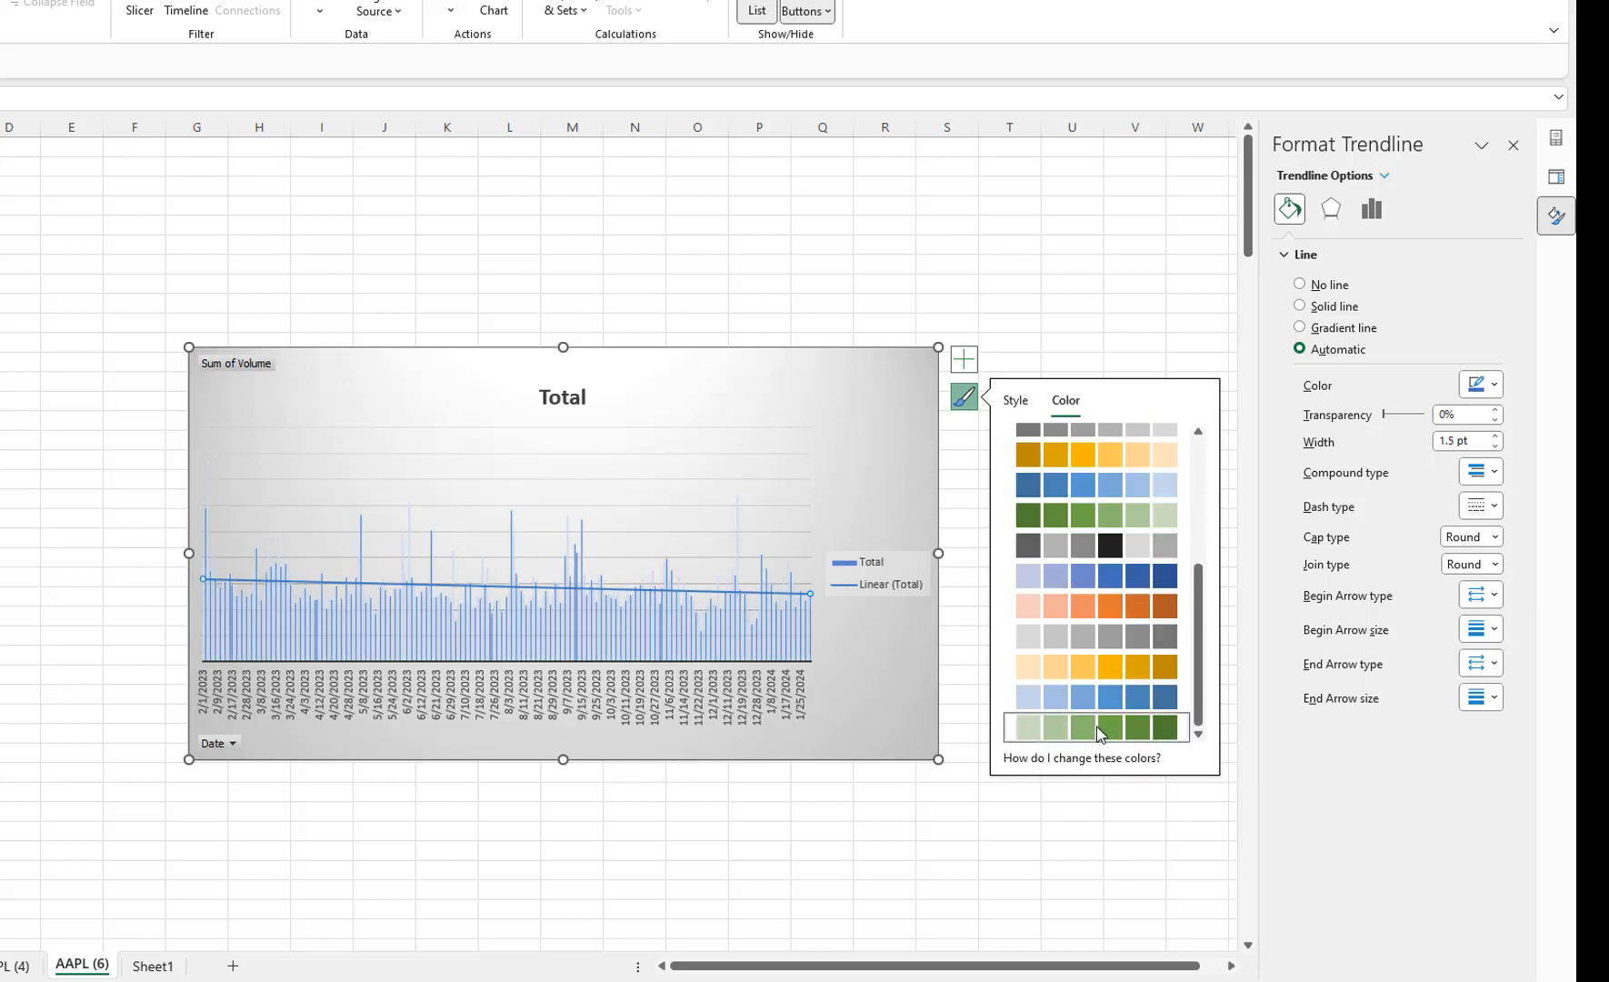